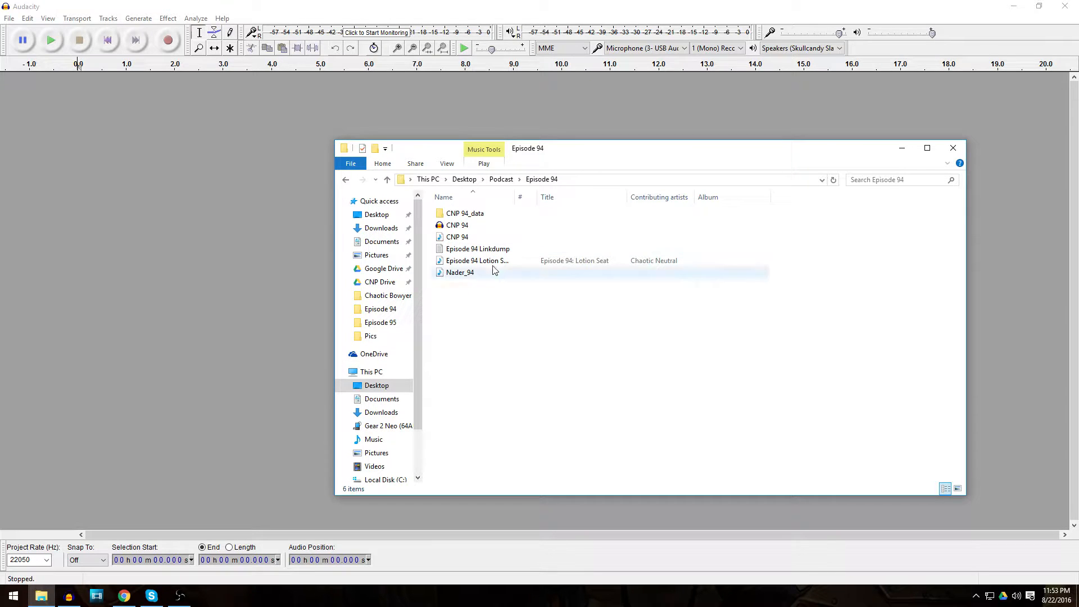
Step: Import the CNP 94 and Nader_94 audio files from the Episode 94 folder into the empty Audacity project
{"action": "left_click", "coordinate": [474, 237]}
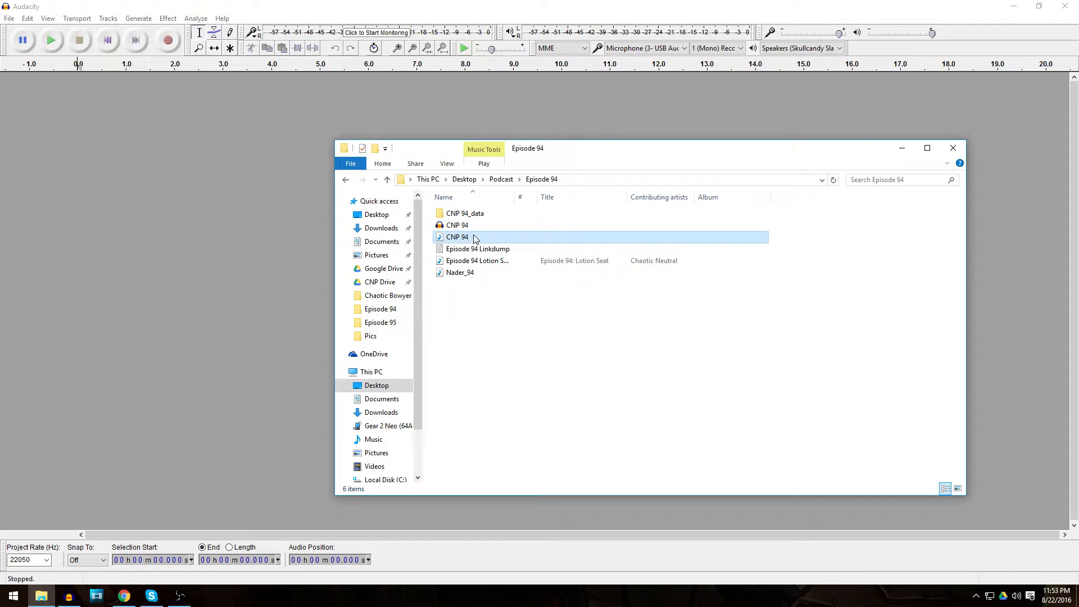
{"action": "left_click", "coordinate": [467, 273], "text": "ctrl"}
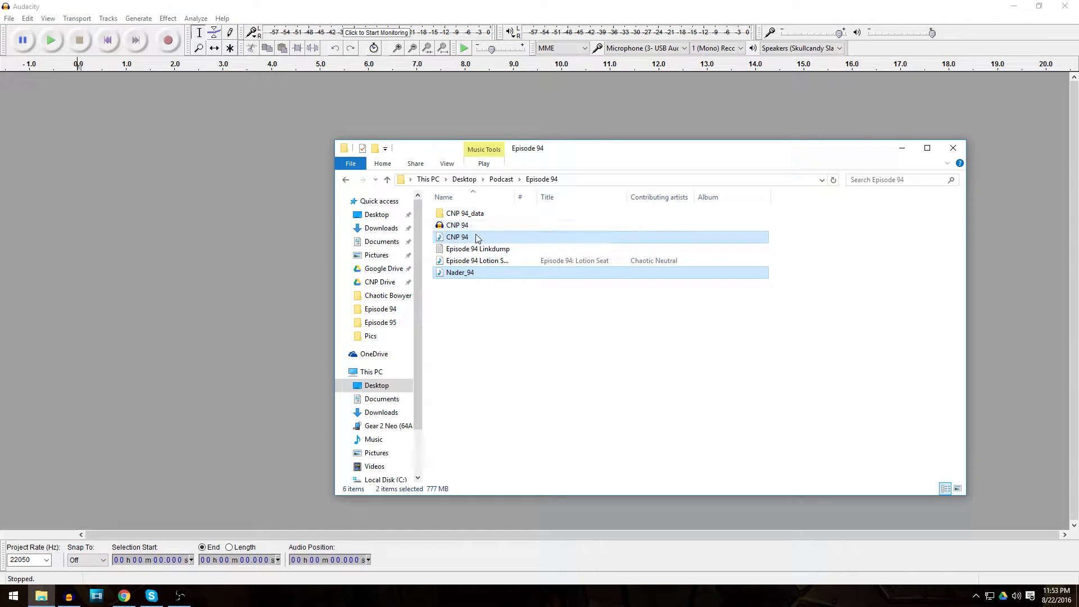
{"action": "left_click_drag", "start_coordinate": [324, 259], "coordinate": [153, 231]}
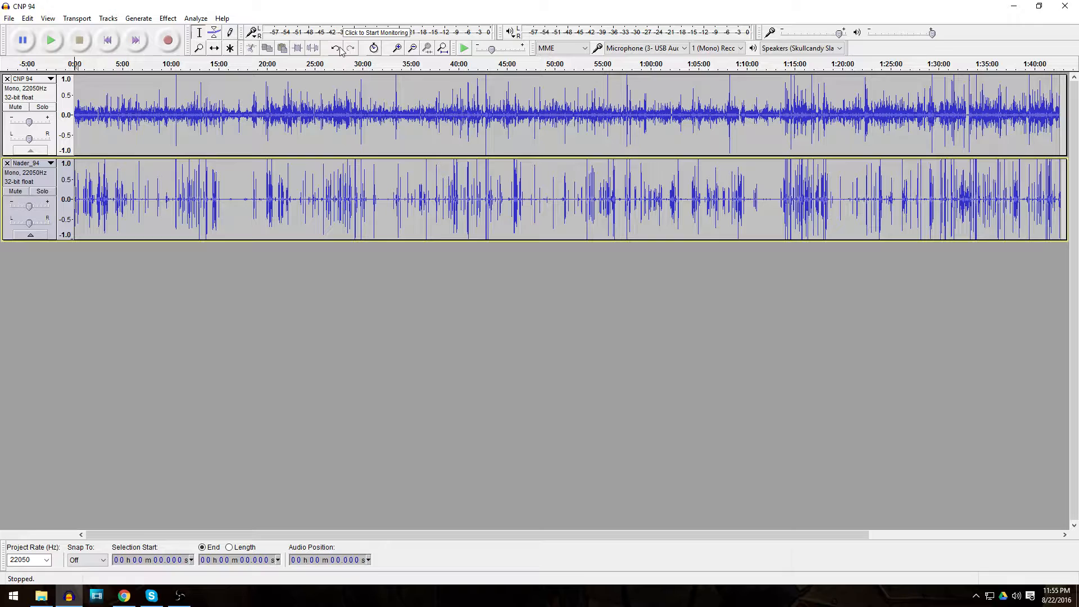
Step: Capture a noise profile from the silent stretch between about 12.7 and 15.8 s on the Nader_94 track
{"action": "left_click", "coordinate": [397, 49]}
{"action": "left_click", "coordinate": [397, 48]}
{"action": "left_click", "coordinate": [397, 48]}
{"action": "left_click", "coordinate": [397, 48]}
{"action": "left_click", "coordinate": [397, 48]}
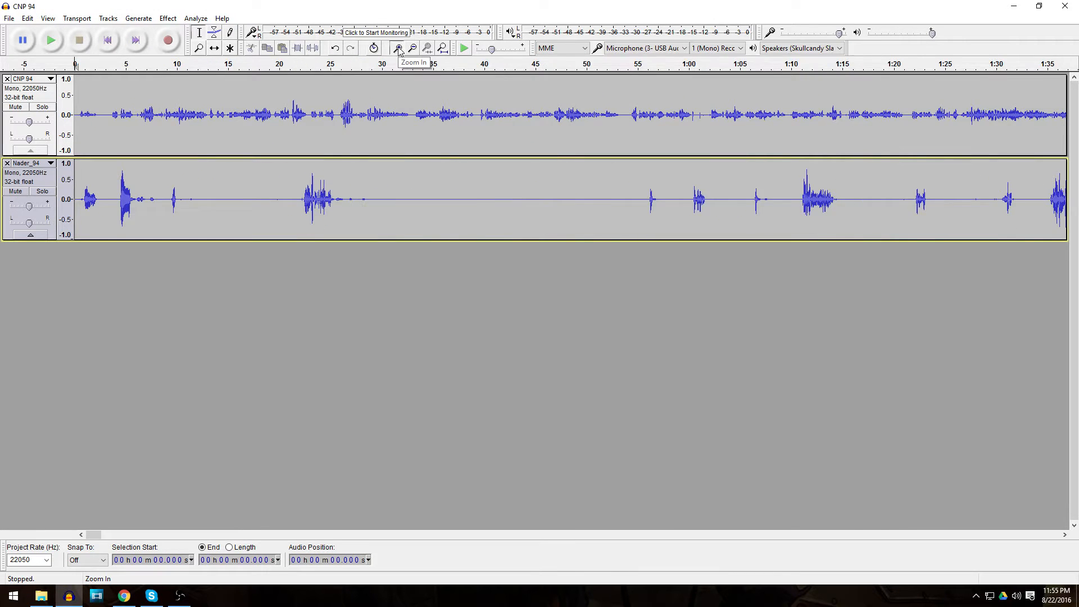
{"action": "left_click", "coordinate": [397, 48]}
{"action": "left_click", "coordinate": [398, 48]}
{"action": "left_click", "coordinate": [398, 48]}
{"action": "left_click_drag", "start_coordinate": [724, 191], "coordinate": [593, 191]}
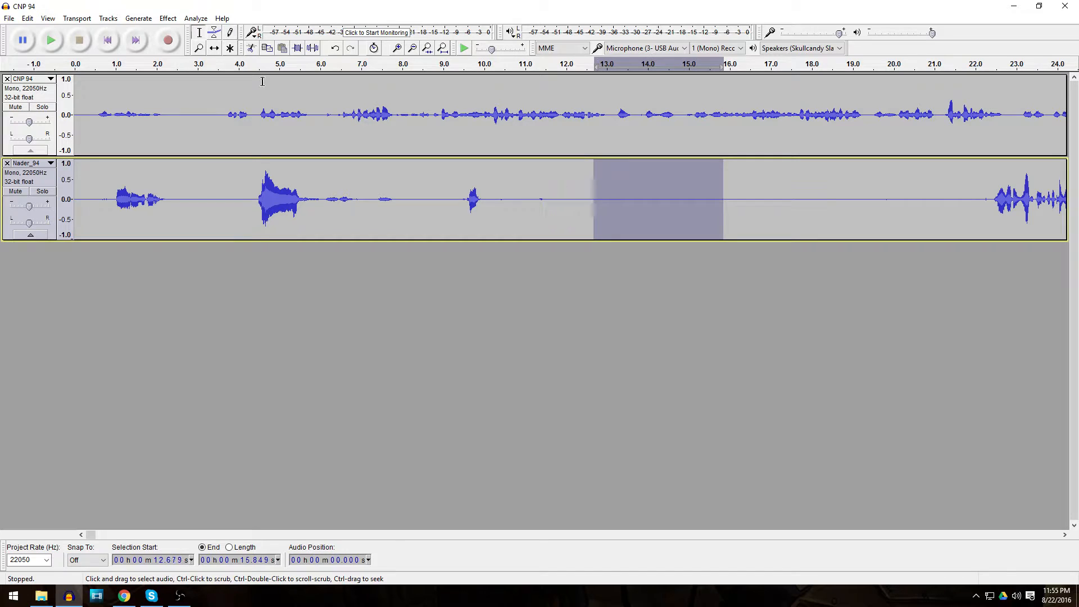
{"action": "left_click", "coordinate": [183, 18]}
{"action": "mouse_move", "coordinate": [168, 18]}
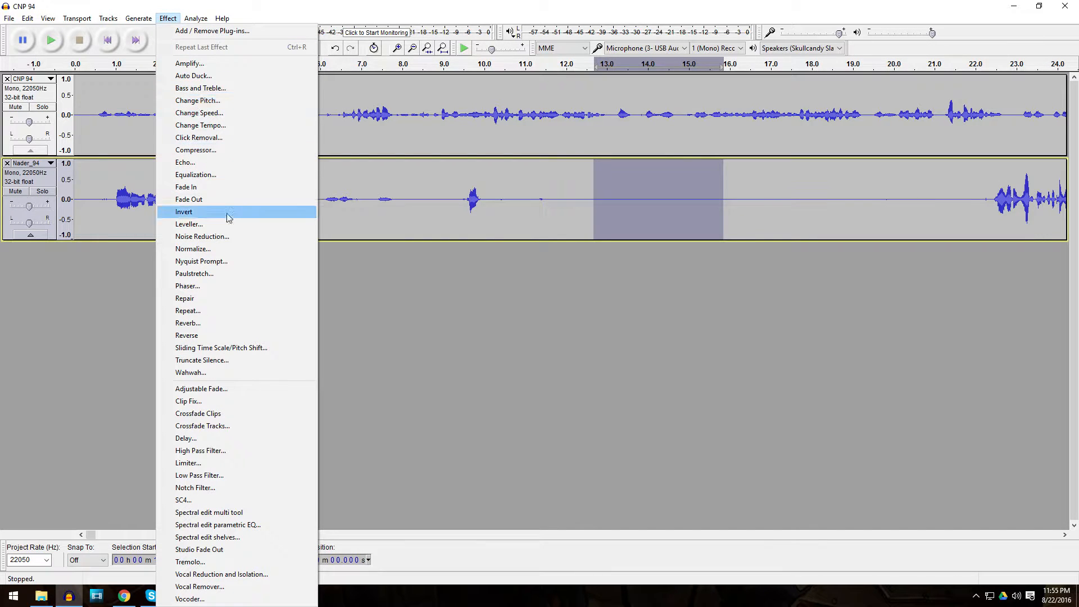
{"action": "left_click", "coordinate": [201, 237]}
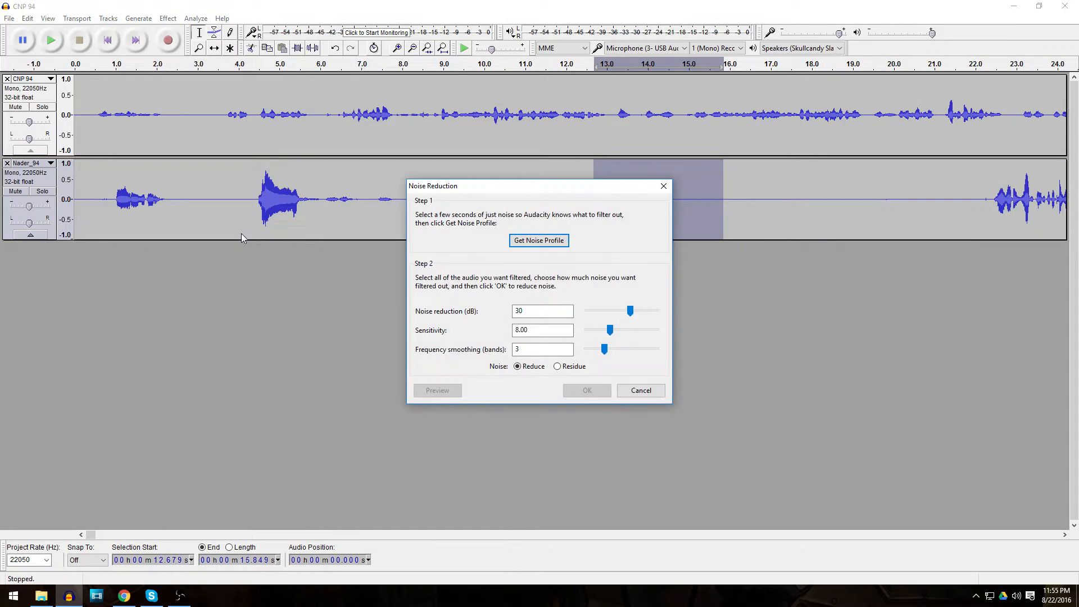
{"action": "left_click", "coordinate": [534, 244]}
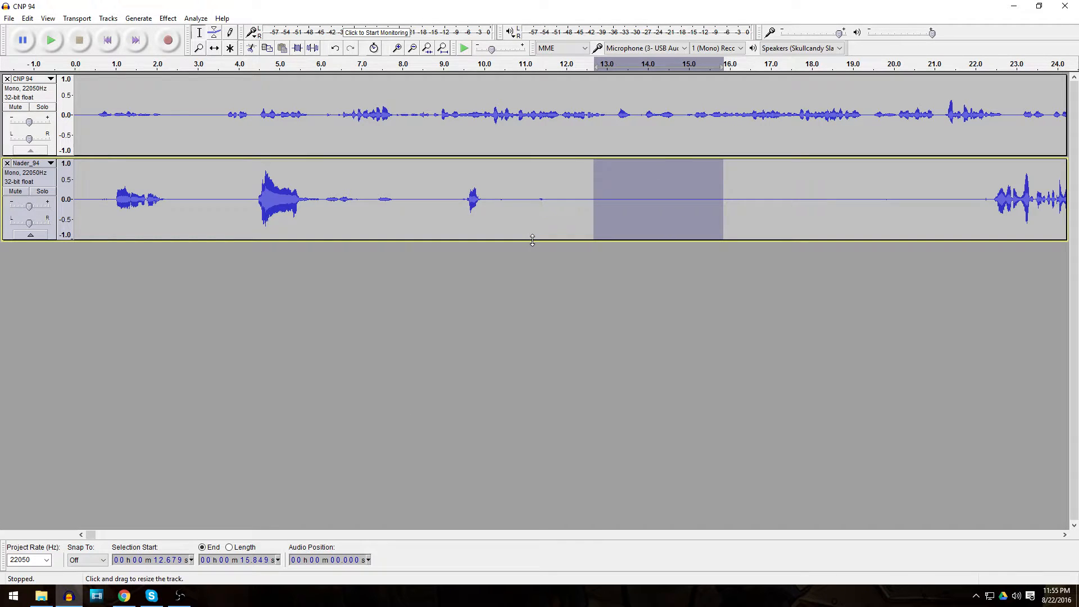
Step: Apply Noise Reduction to the whole Nader_94 track with 30 dB reduction, sensitivity 8.00 and 3 frequency smoothing bands
{"action": "left_click", "coordinate": [25, 179]}
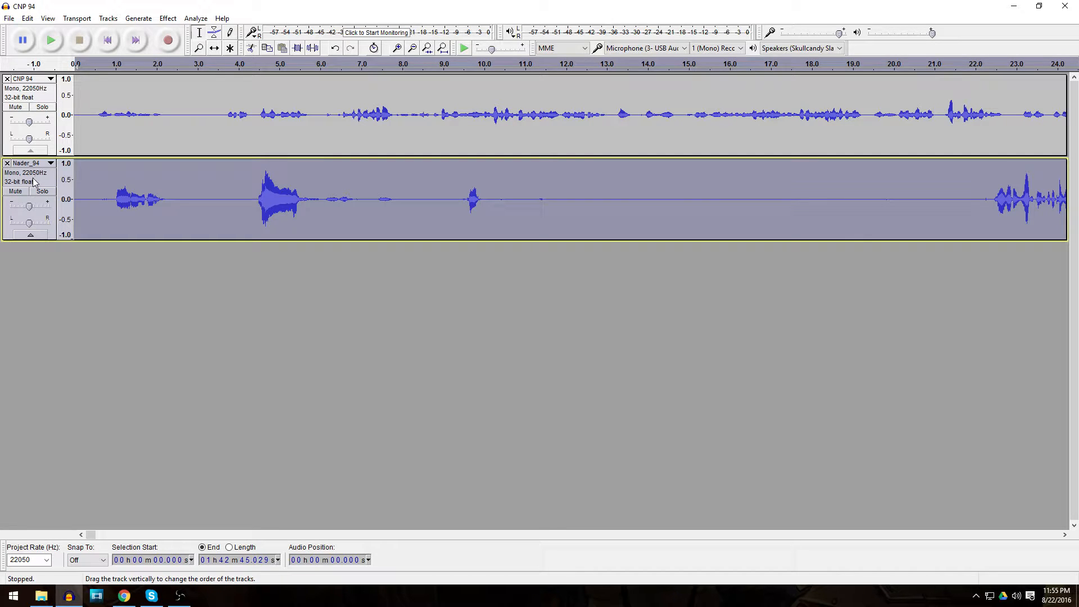
{"action": "left_click", "coordinate": [142, 19]}
{"action": "mouse_move", "coordinate": [168, 19]}
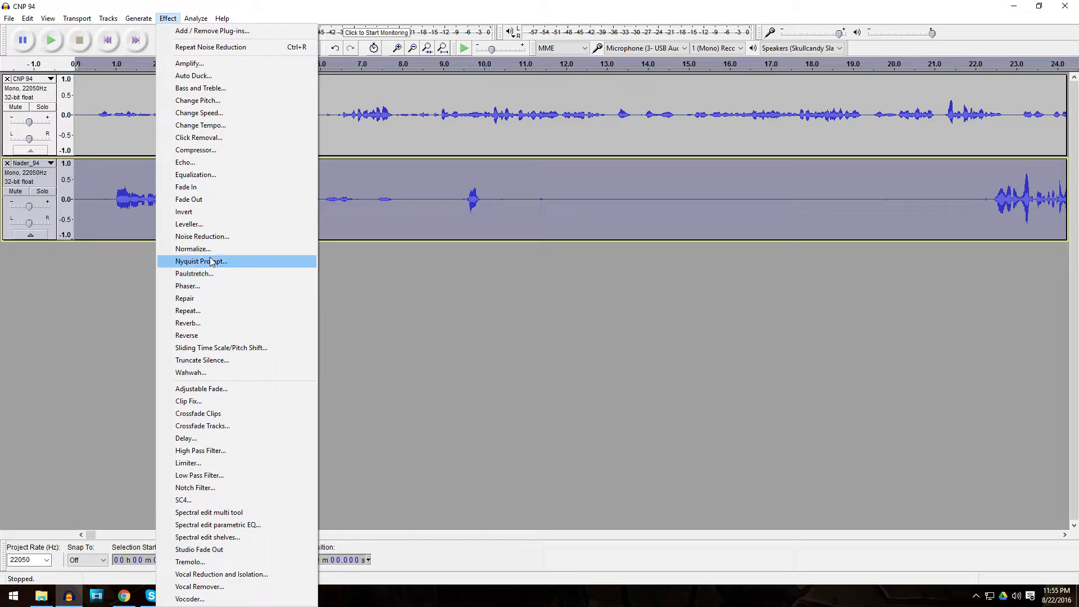
{"action": "left_click", "coordinate": [212, 236]}
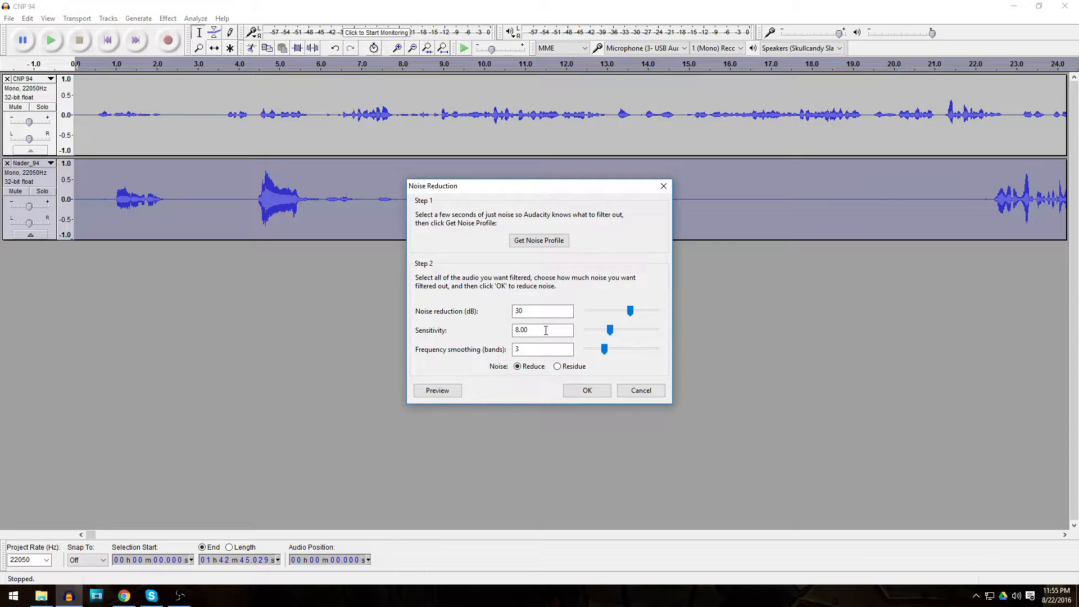
{"action": "left_click", "coordinate": [583, 391]}
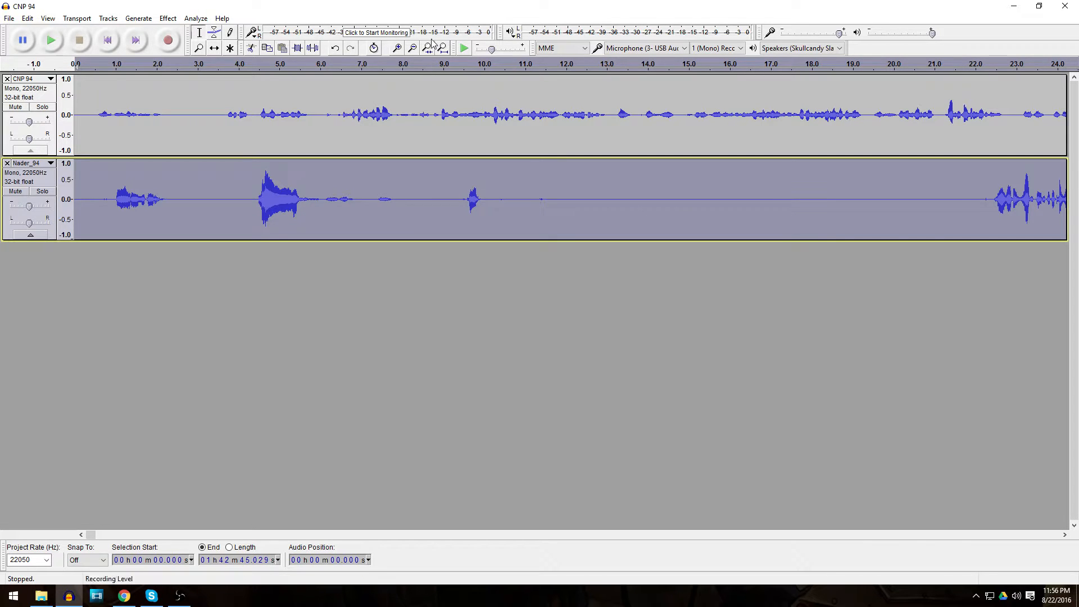
Step: Compress the Nader_94 track with -15 dB threshold, -40 dB noise floor, 3:1 ratio, 0.20 s attack, 1.0 s release and make-up gain
{"action": "left_click", "coordinate": [413, 49]}
{"action": "left_click", "coordinate": [413, 49]}
{"action": "left_click", "coordinate": [413, 49]}
{"action": "left_click", "coordinate": [413, 49]}
{"action": "left_click", "coordinate": [413, 49]}
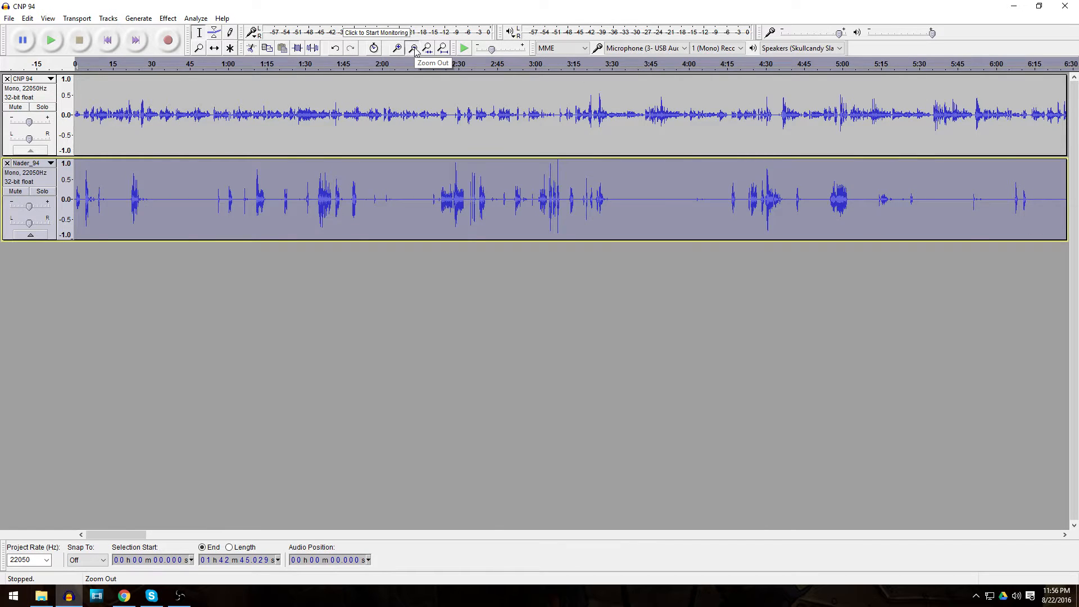
{"action": "left_click", "coordinate": [413, 49]}
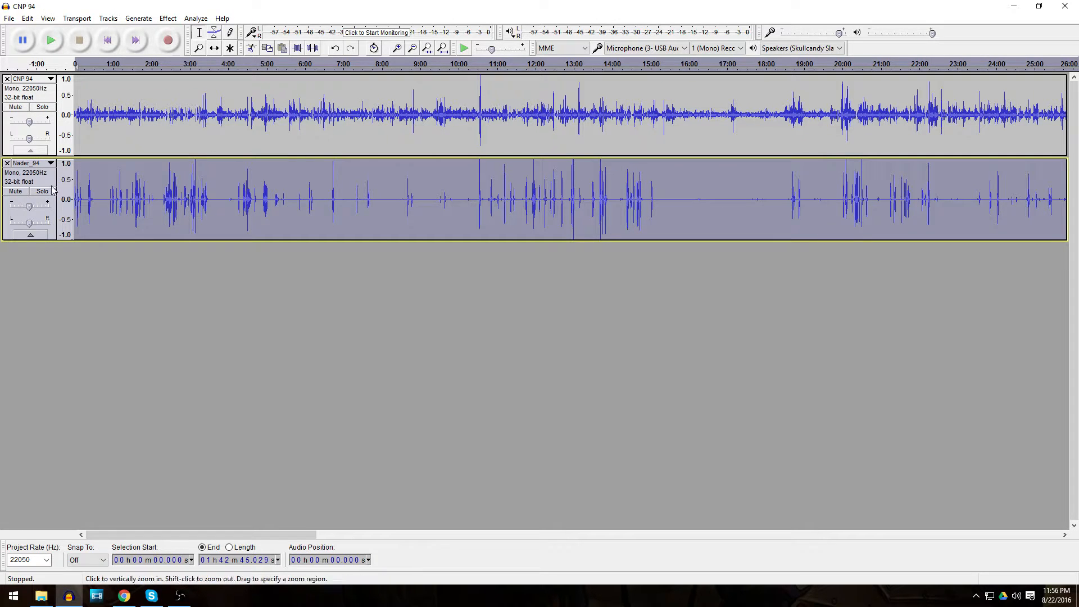
{"action": "left_click", "coordinate": [168, 18]}
{"action": "mouse_move", "coordinate": [195, 18]}
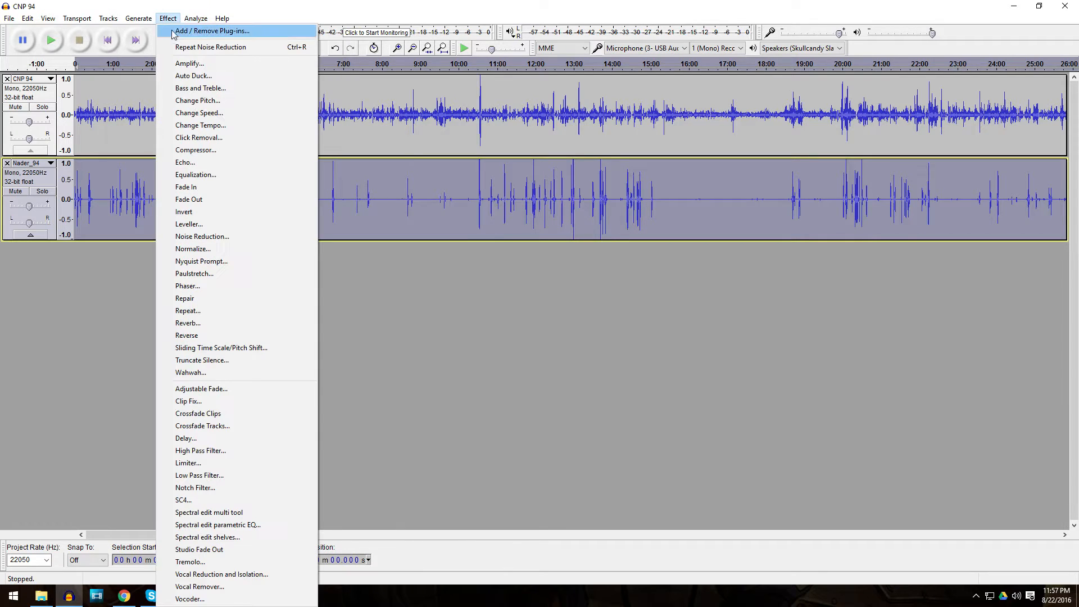
{"action": "left_click", "coordinate": [202, 150]}
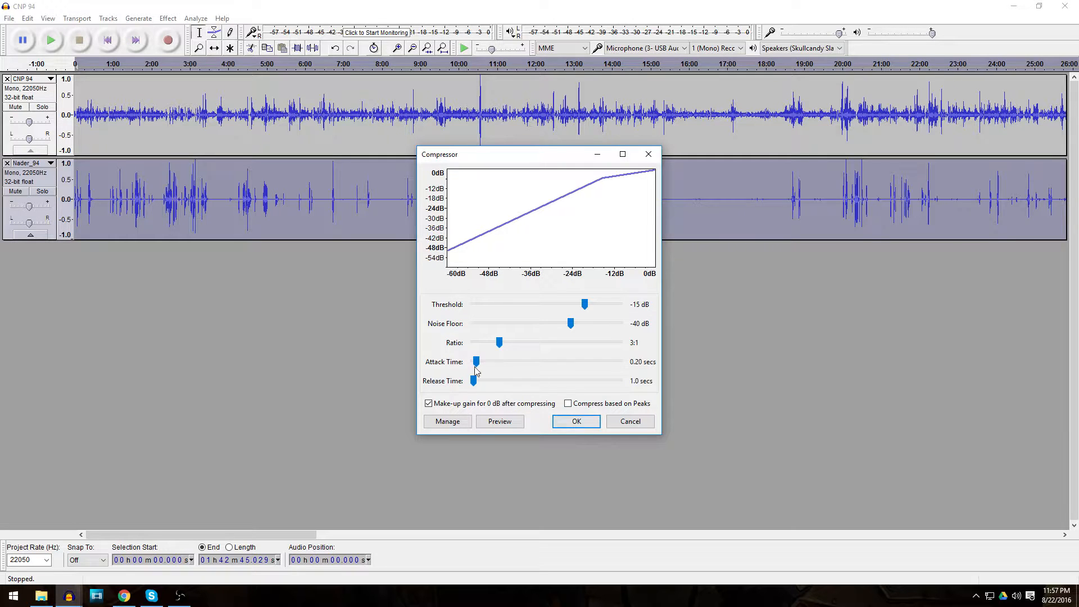
{"action": "left_click", "coordinate": [574, 422]}
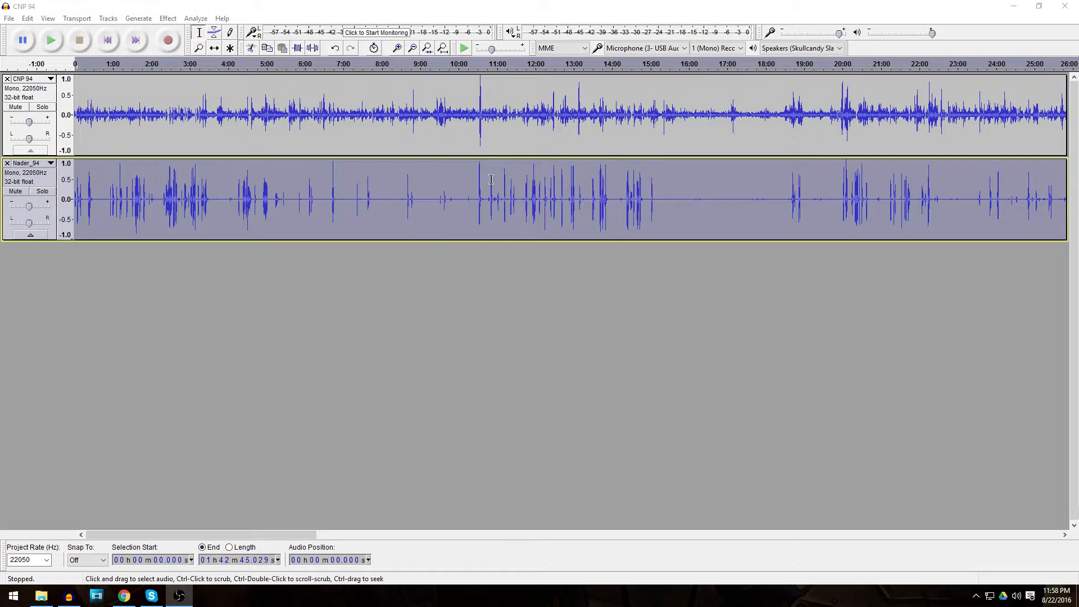
Step: Run the Compressor on the Nader_94 track again with the same settings plus compression based on peaks
{"action": "left_click", "coordinate": [385, 5]}
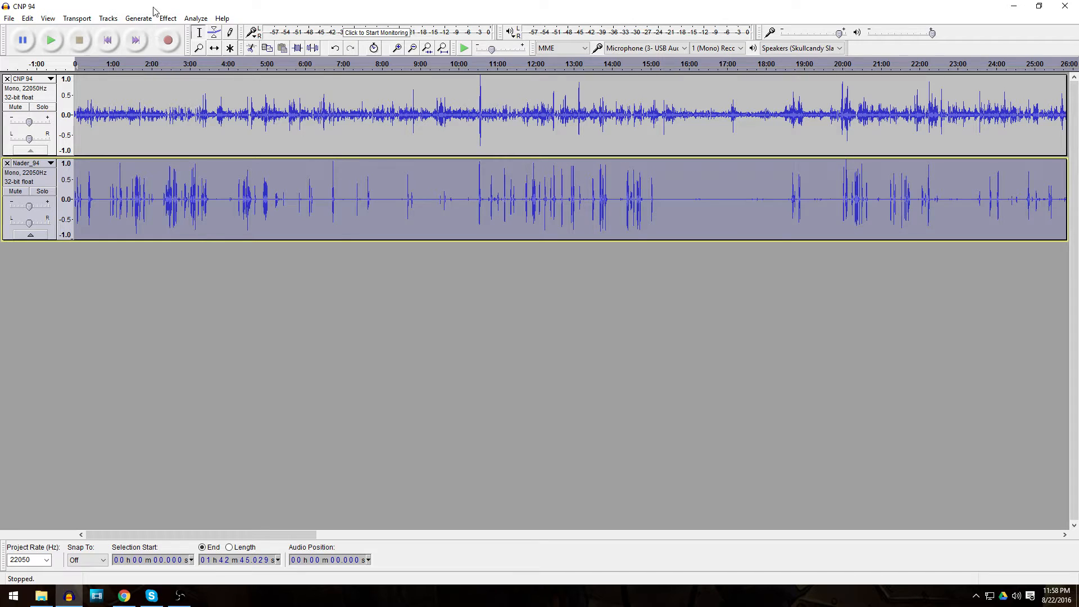
{"action": "left_click", "coordinate": [167, 18]}
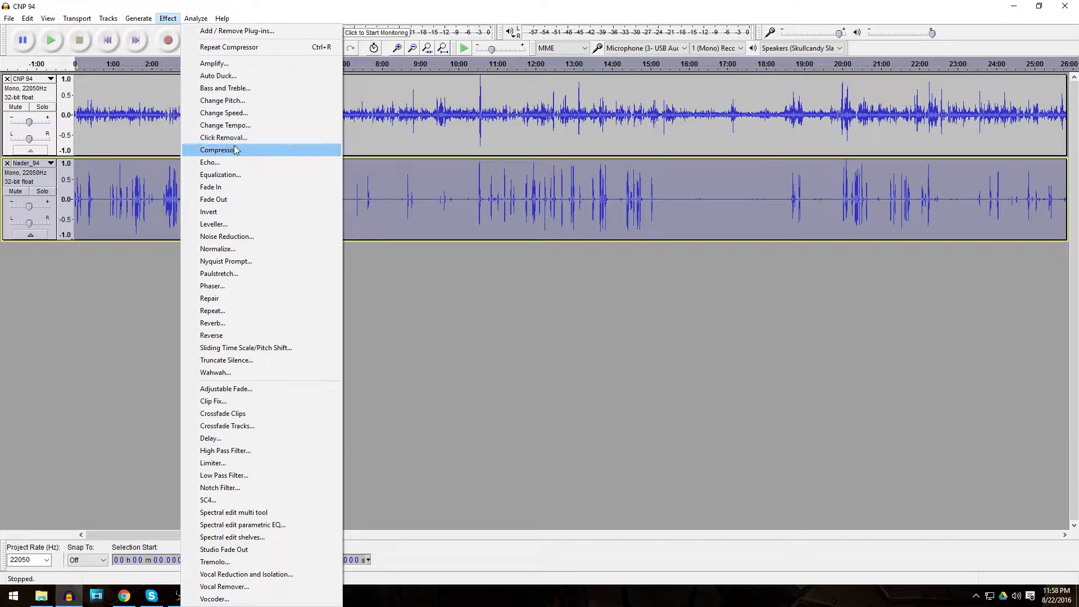
{"action": "left_click", "coordinate": [221, 150]}
{"action": "left_click", "coordinate": [568, 403]}
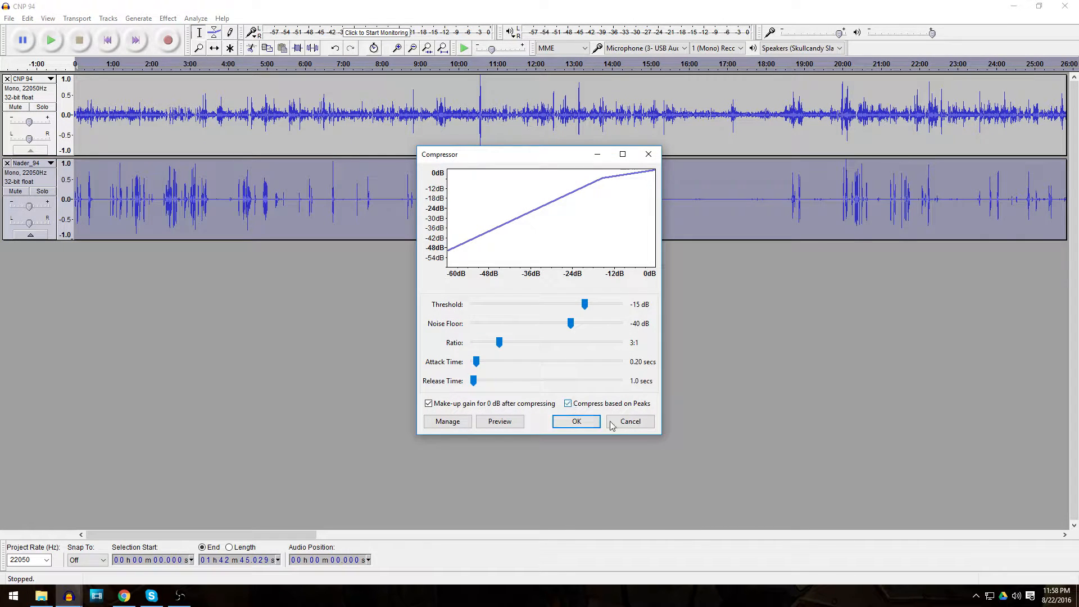
{"action": "left_click", "coordinate": [577, 422]}
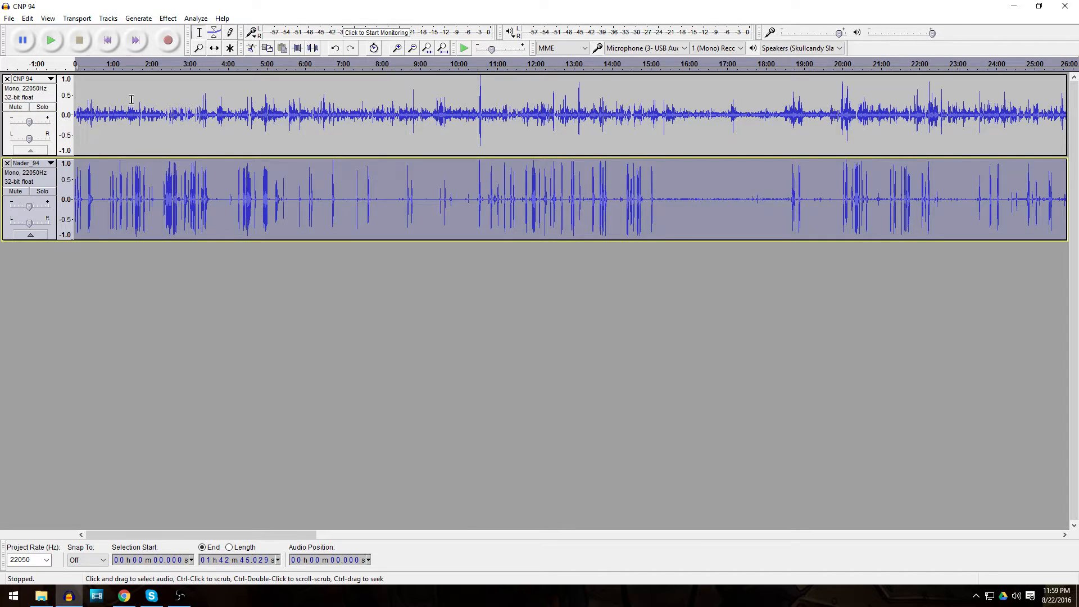
Step: Shift the Nader_94 track about 1.35 s later and play both tracks from the start to check their alignment
{"action": "left_click", "coordinate": [108, 39]}
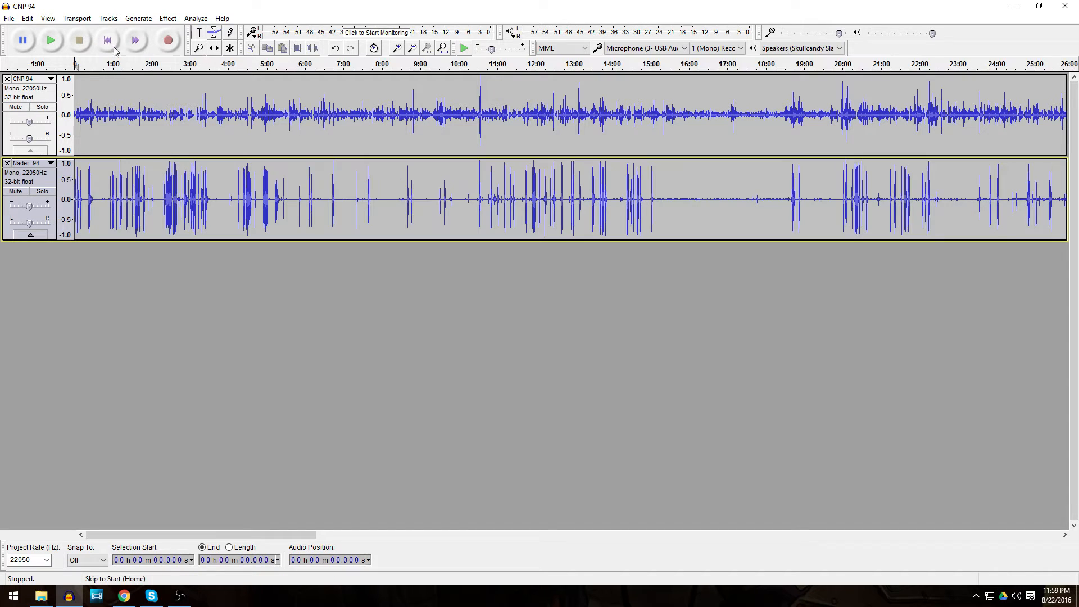
{"action": "left_click", "coordinate": [398, 48]}
{"action": "left_click", "coordinate": [397, 48]}
{"action": "left_click", "coordinate": [398, 48]}
{"action": "left_click", "coordinate": [398, 48]}
{"action": "left_click", "coordinate": [398, 48]}
{"action": "left_click", "coordinate": [397, 48]}
{"action": "left_click", "coordinate": [397, 48]}
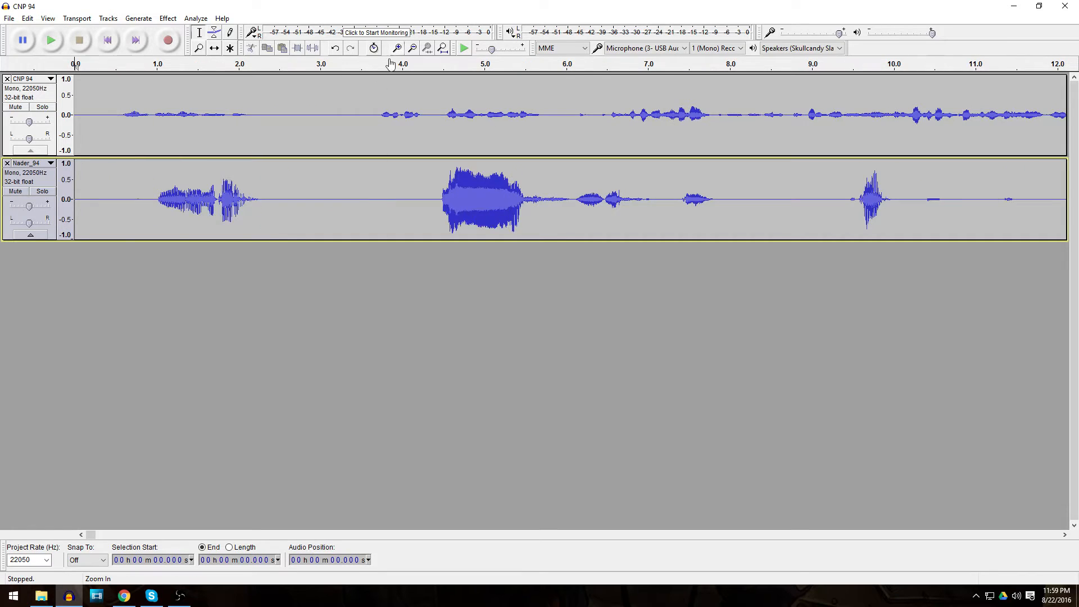
{"action": "left_click", "coordinate": [214, 49]}
{"action": "left_click_drag", "start_coordinate": [250, 176], "coordinate": [357, 182]}
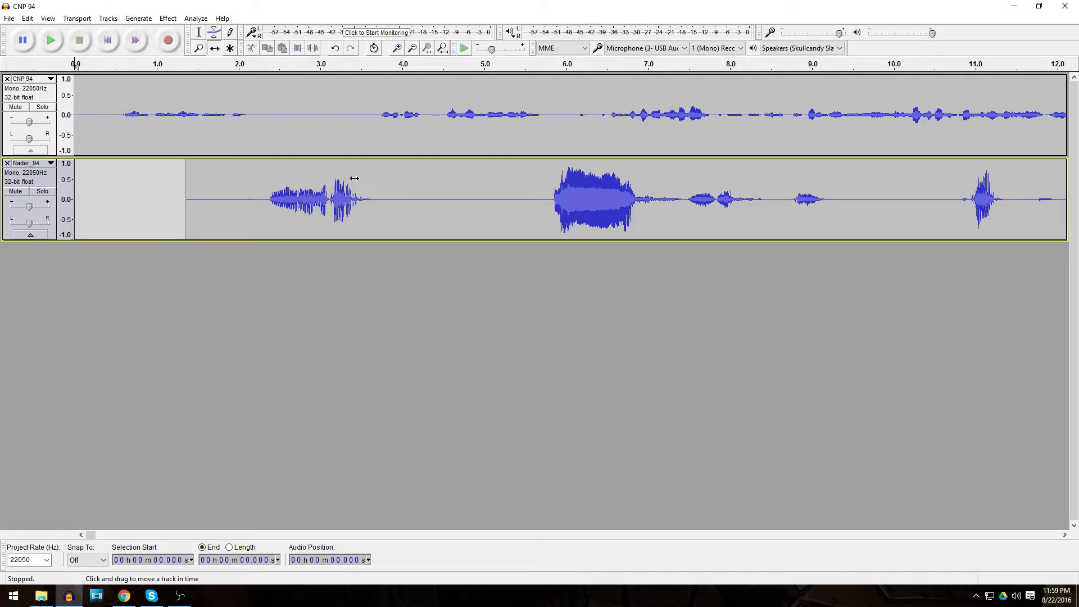
{"action": "left_click", "coordinate": [62, 44]}
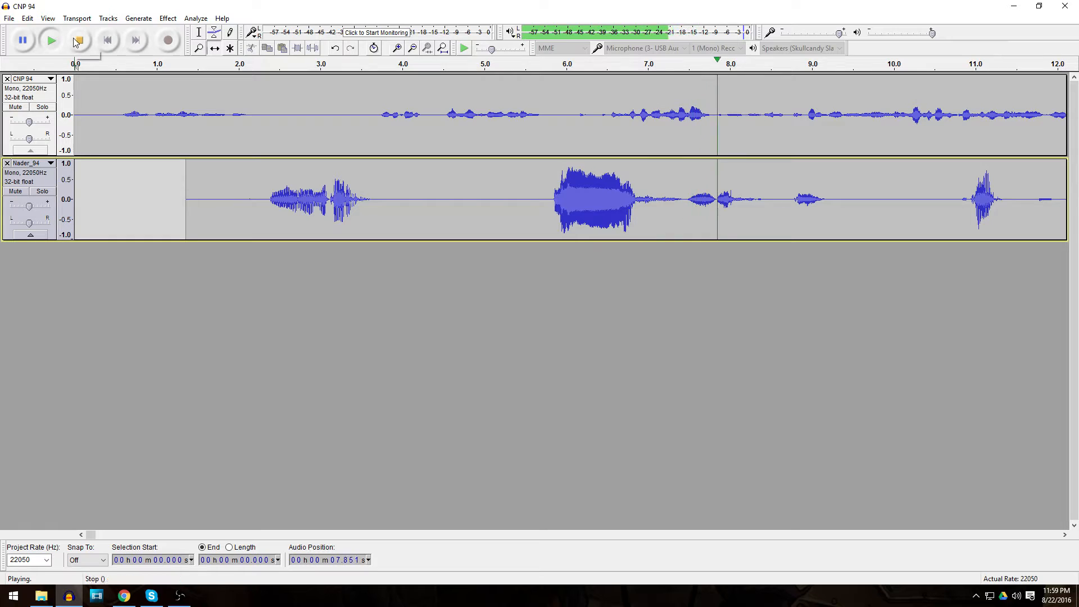
{"action": "left_click", "coordinate": [78, 40]}
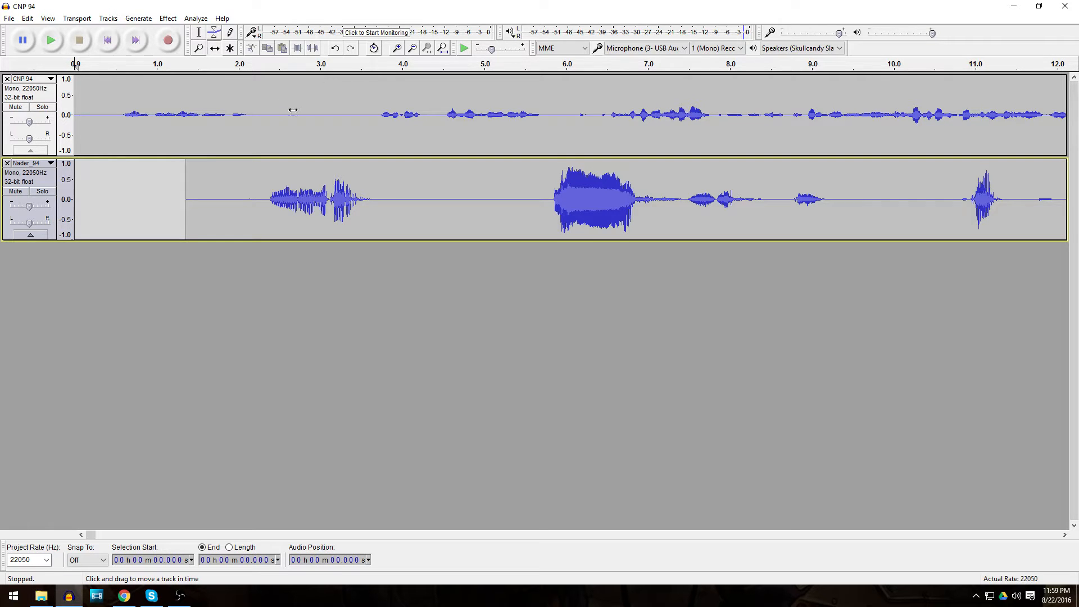
Step: Switch to the Selection tool and select the silence from about 3.9 to 5.3 s on the Nader_94 track only
{"action": "left_click", "coordinate": [199, 32]}
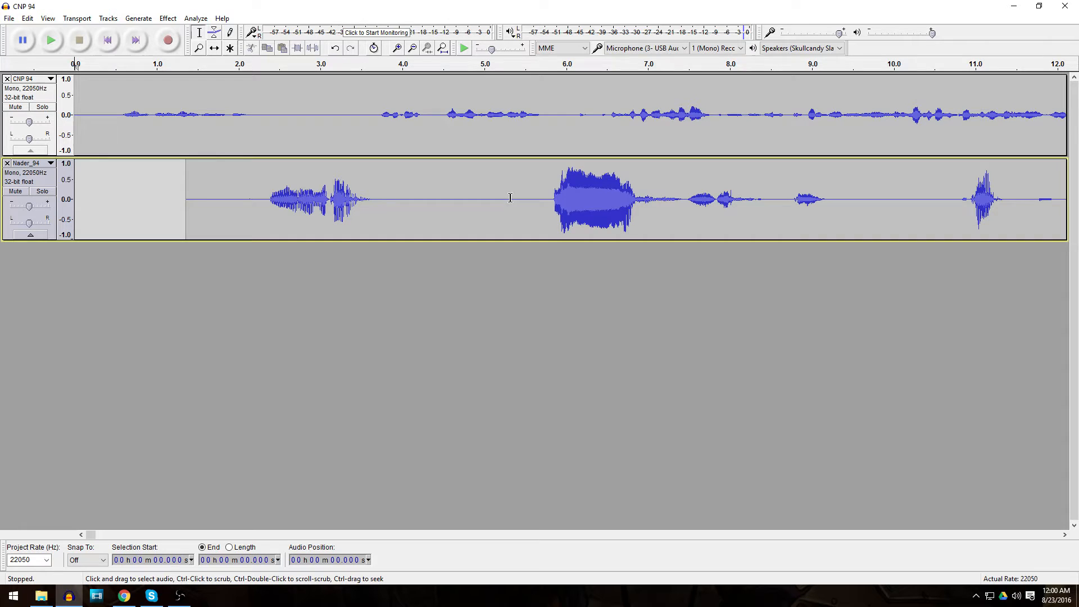
{"action": "mouse_move", "coordinate": [509, 198]}
{"action": "left_mouse_down"}
{"action": "mouse_move", "coordinate": [438, 199]}
{"action": "mouse_move", "coordinate": [512, 200]}
{"action": "left_mouse_up"}
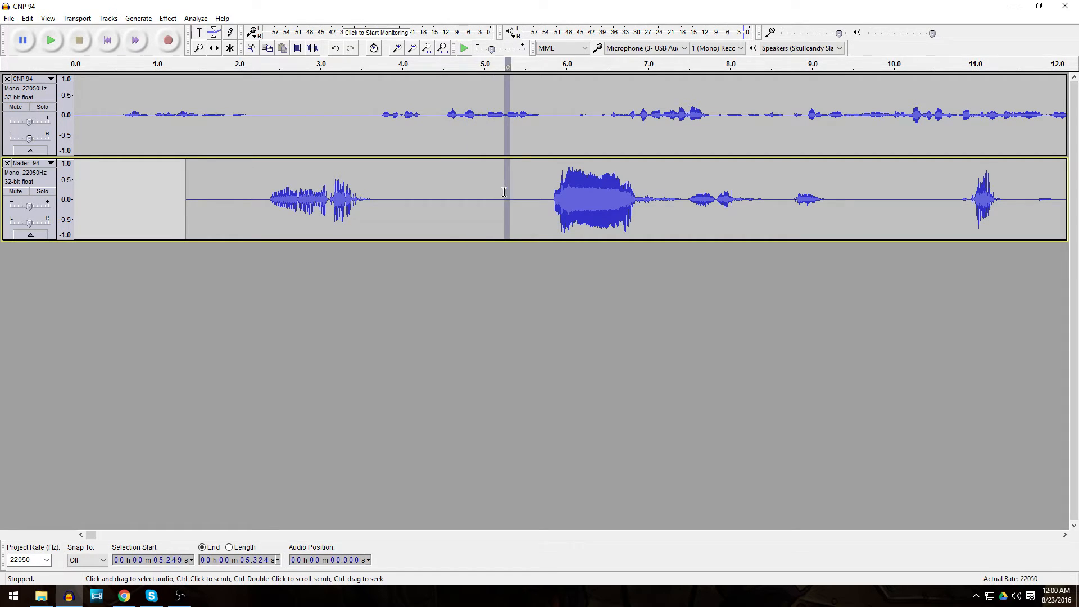
{"action": "left_click", "coordinate": [520, 195]}
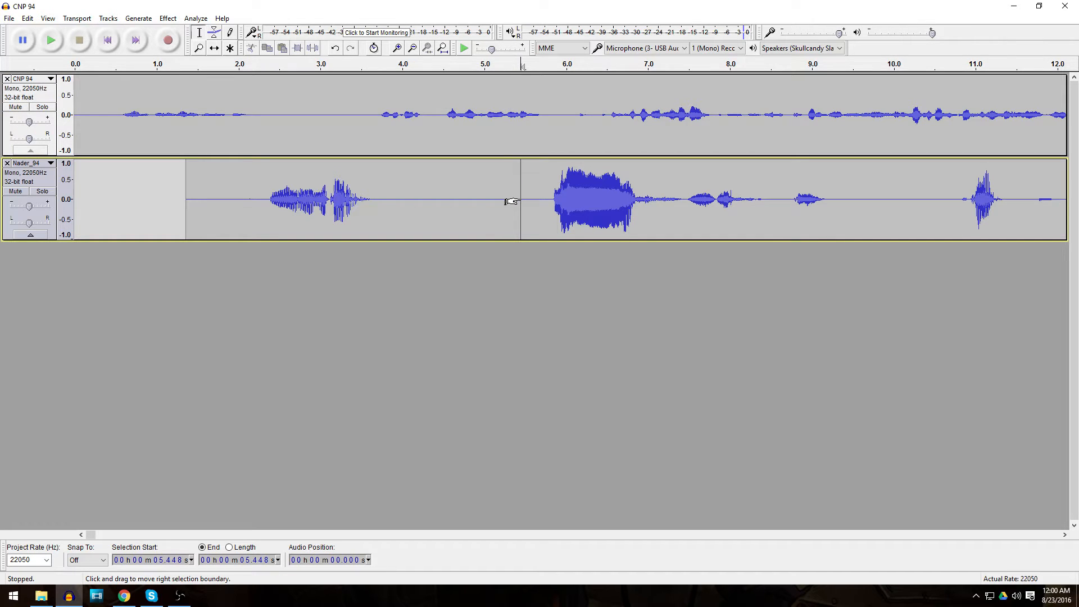
{"action": "left_click_drag", "start_coordinate": [515, 187], "coordinate": [382, 108]}
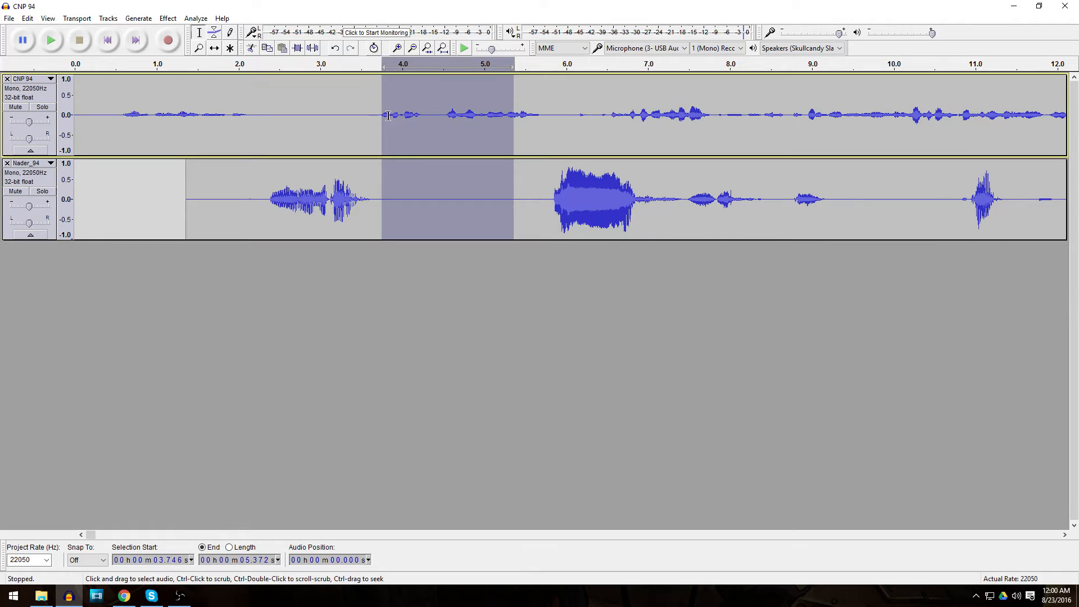
{"action": "left_click", "coordinate": [491, 276]}
{"action": "left_click_drag", "start_coordinate": [397, 203], "coordinate": [507, 202]}
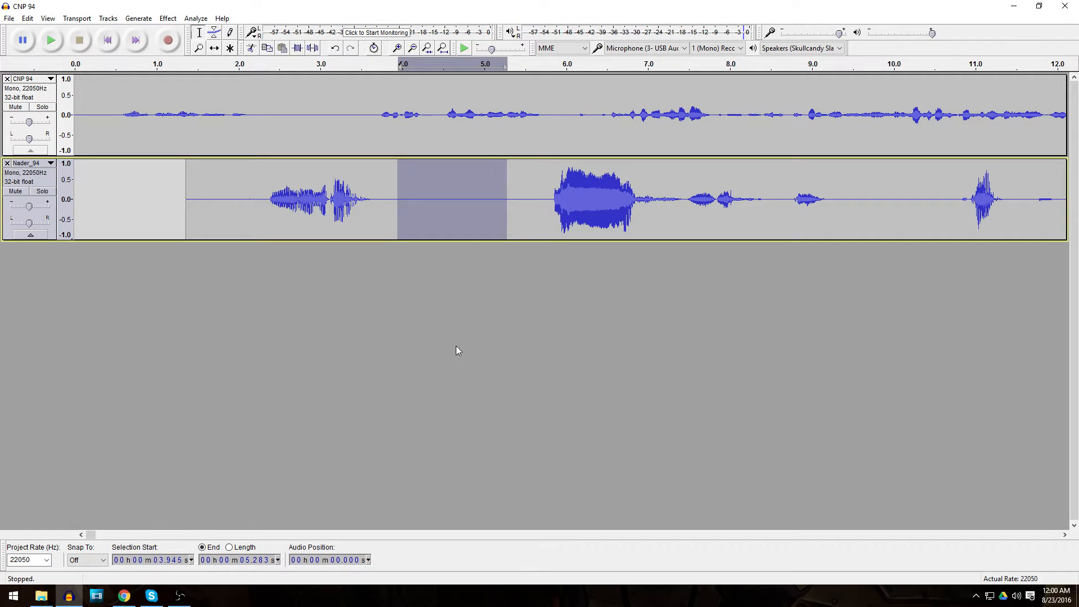
Step: Delete the section from about 3.6 to 5.8 s across both tracks, and undo the deletion
{"action": "left_click", "coordinate": [514, 198]}
{"action": "left_click_drag", "start_coordinate": [544, 192], "coordinate": [375, 114]}
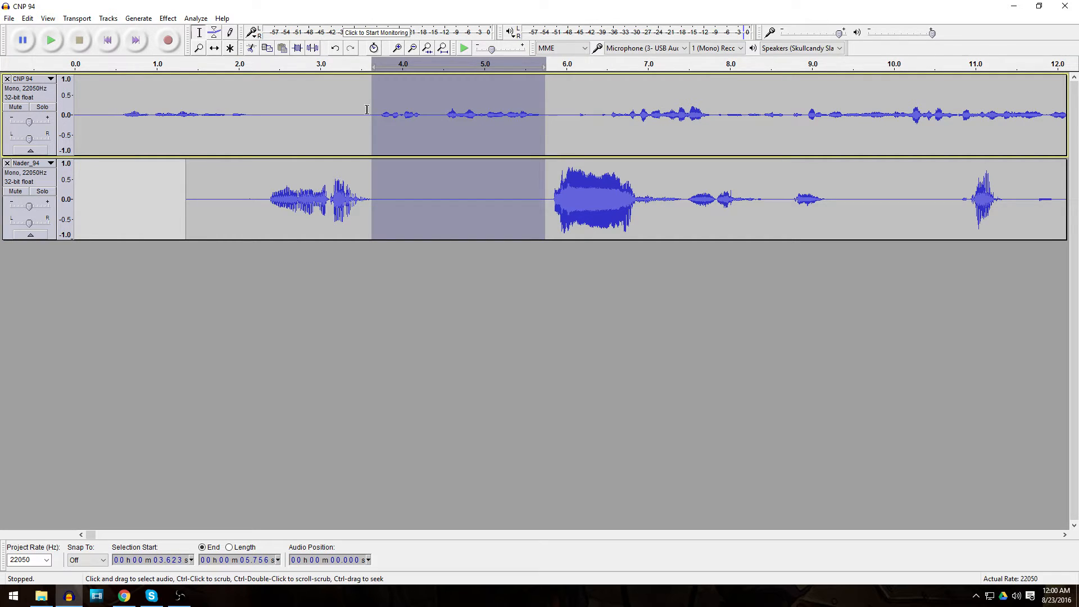
{"action": "key", "text": "Delete"}
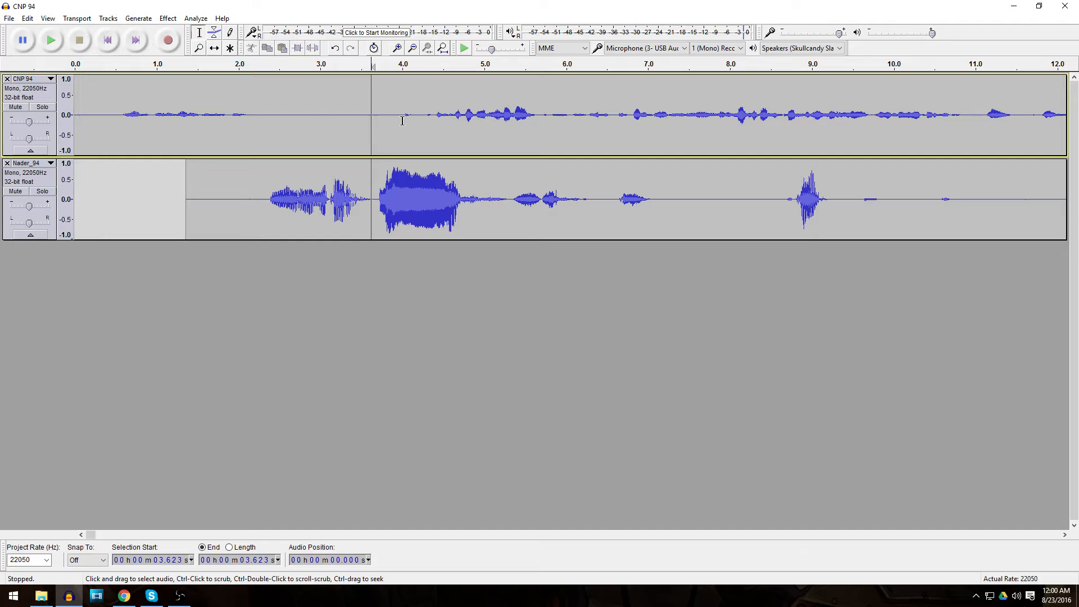
{"action": "key", "text": "ctrl+z"}
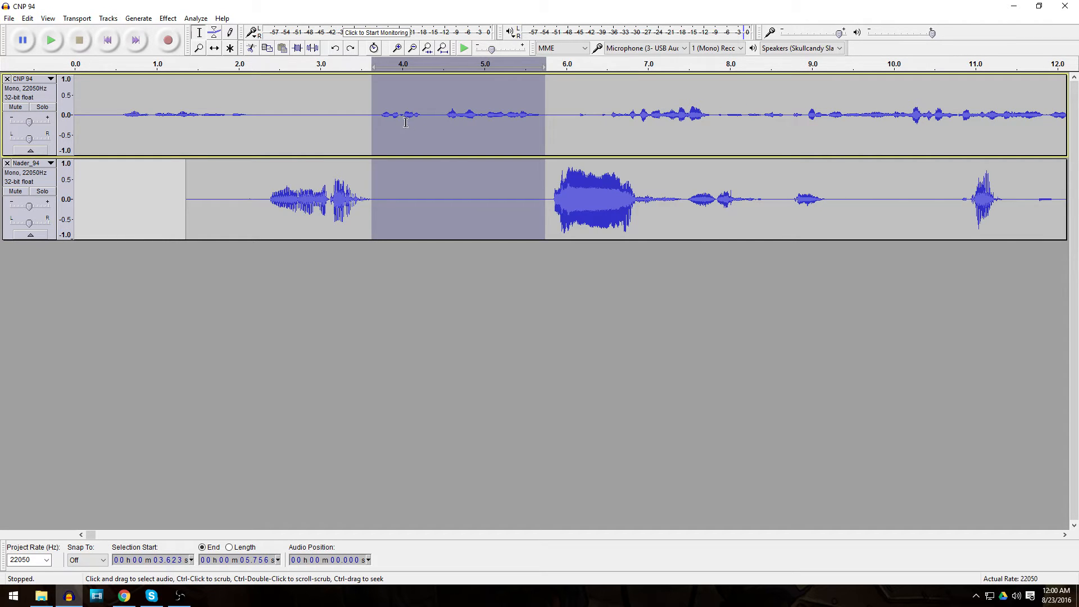
{"action": "left_click", "coordinate": [447, 202]}
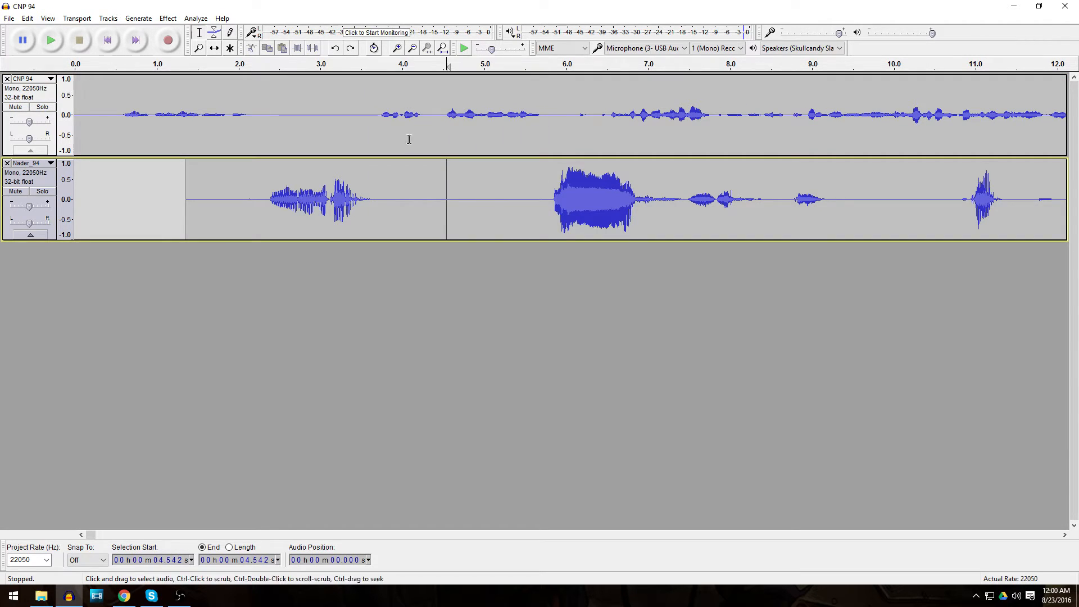
{"action": "left_click", "coordinate": [324, 109]}
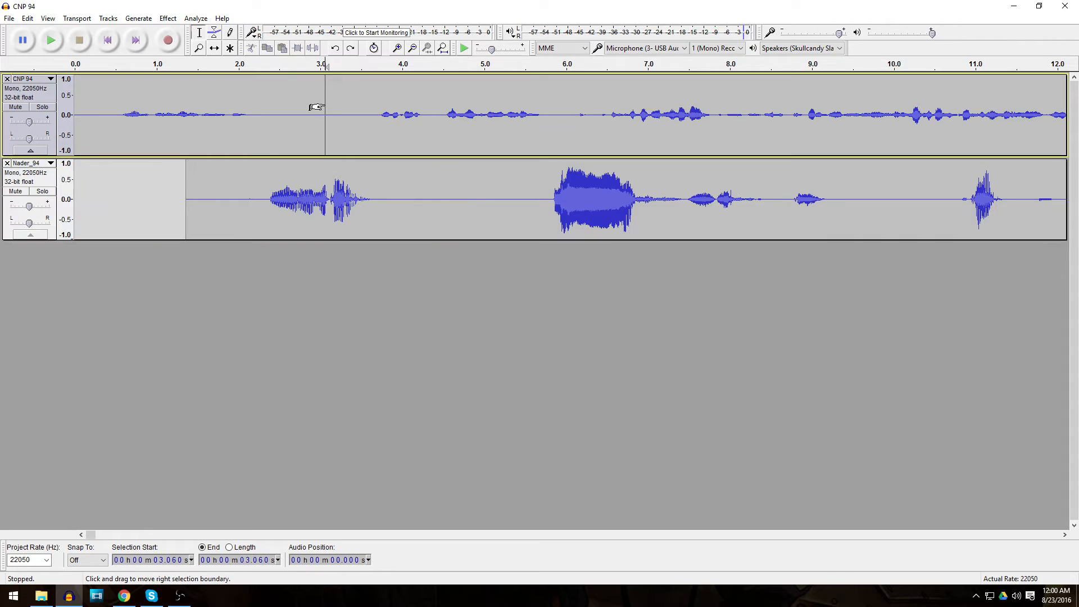
{"action": "left_click", "coordinate": [168, 18]}
{"action": "mouse_move", "coordinate": [141, 21]}
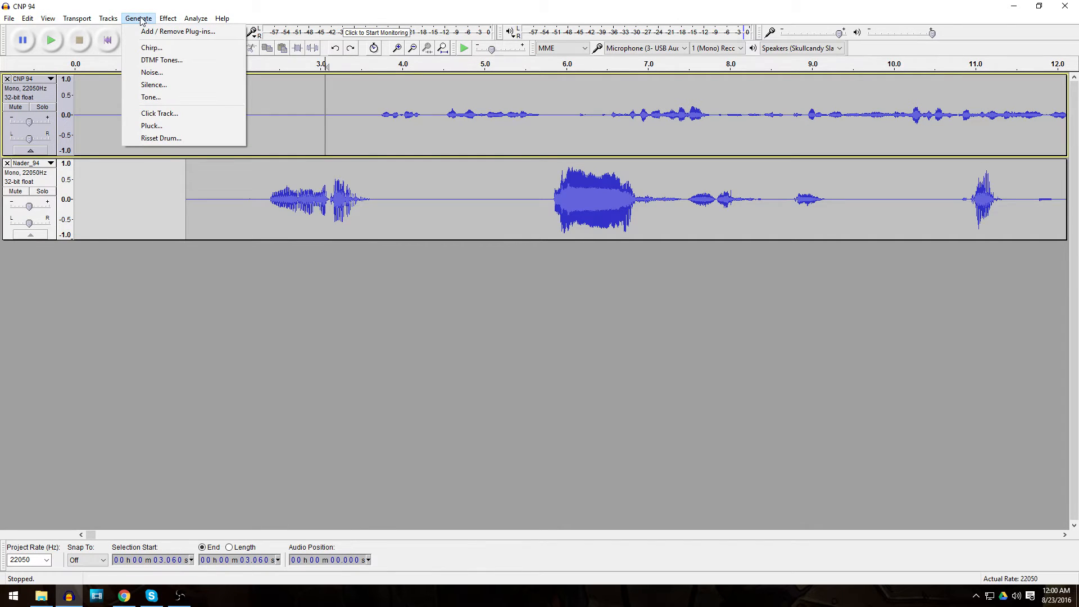
{"action": "left_click", "coordinate": [150, 98]}
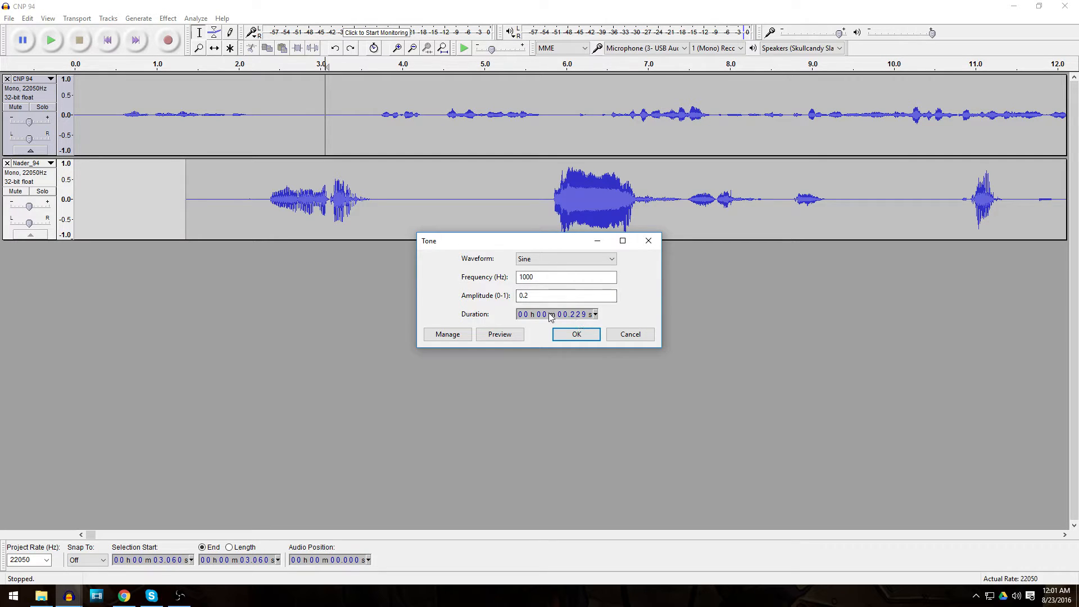
{"action": "left_click", "coordinate": [577, 334]}
Step: Replace the CNP 94 track's audio from about 4.4 to 5.8 s with a 1000 Hz sine tone at amplitude 0.2
{"action": "left_click_drag", "start_coordinate": [545, 112], "coordinate": [438, 101]}
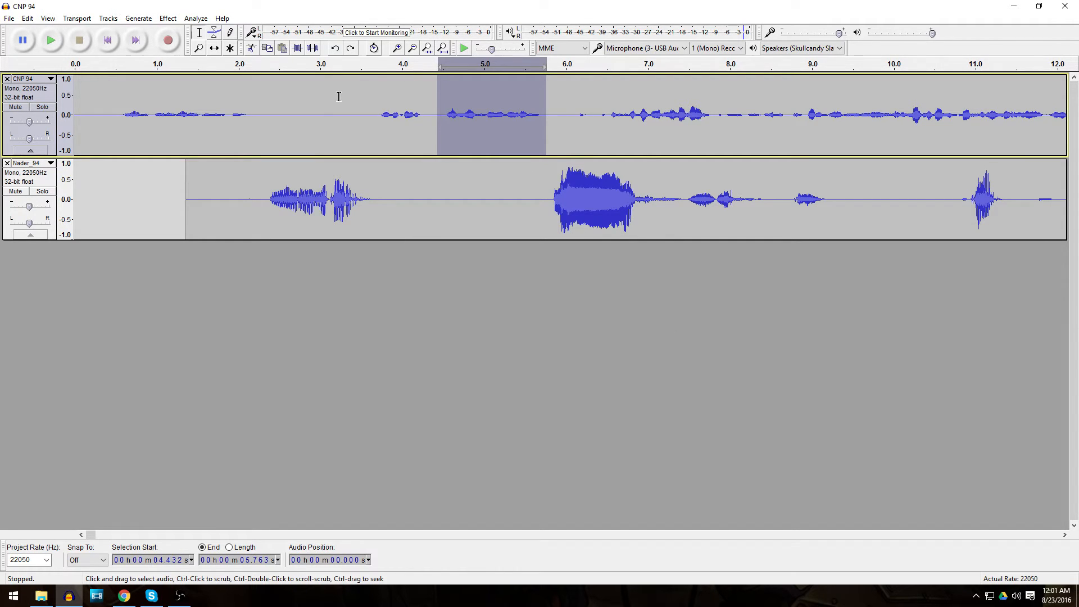
{"action": "left_click", "coordinate": [138, 19]}
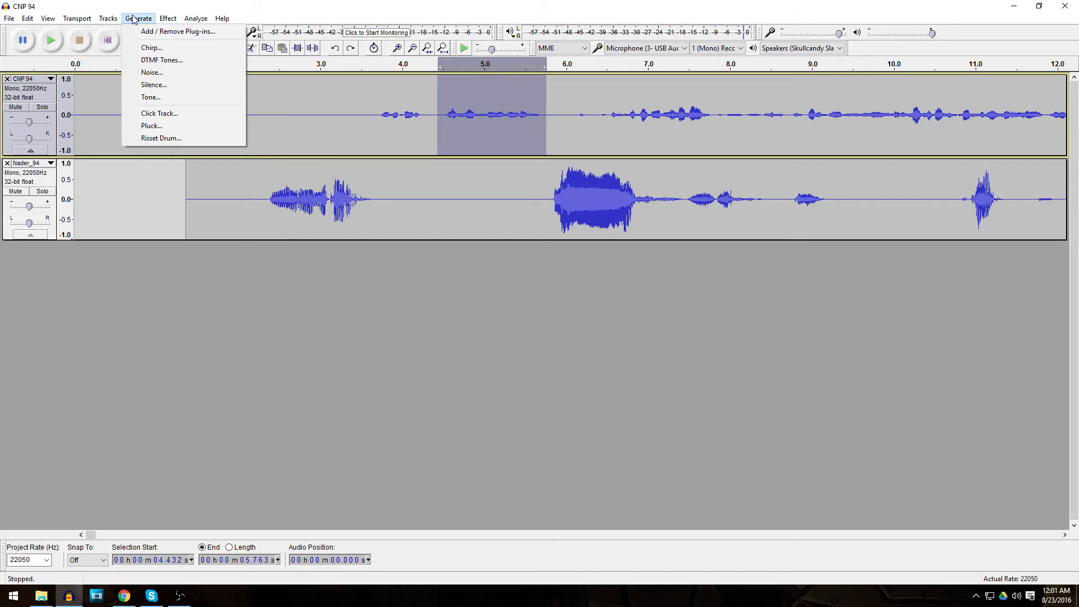
{"action": "left_click", "coordinate": [151, 97]}
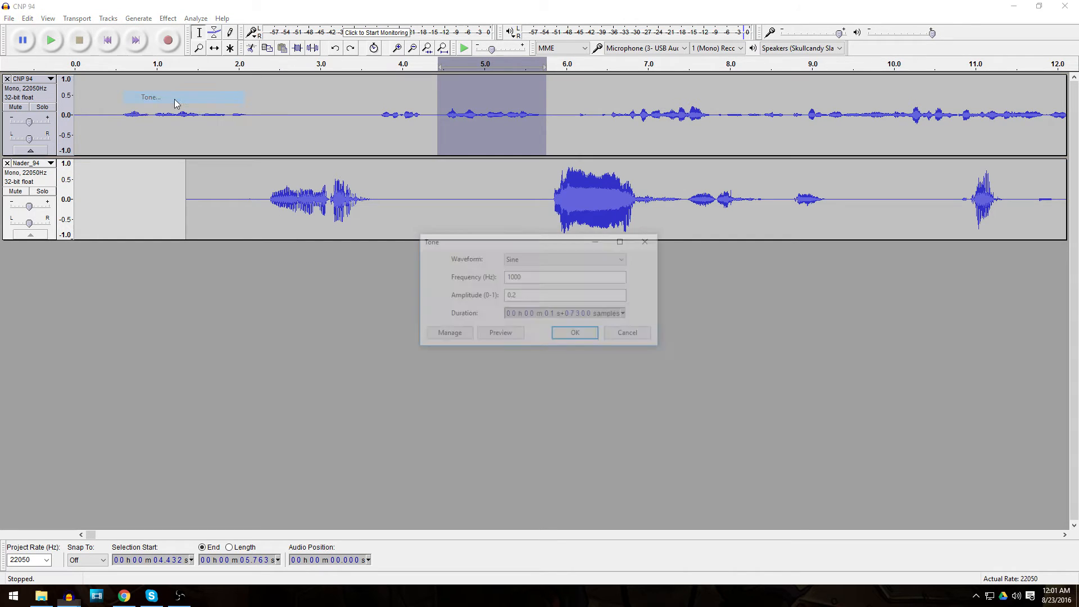
{"action": "left_click", "coordinate": [570, 334]}
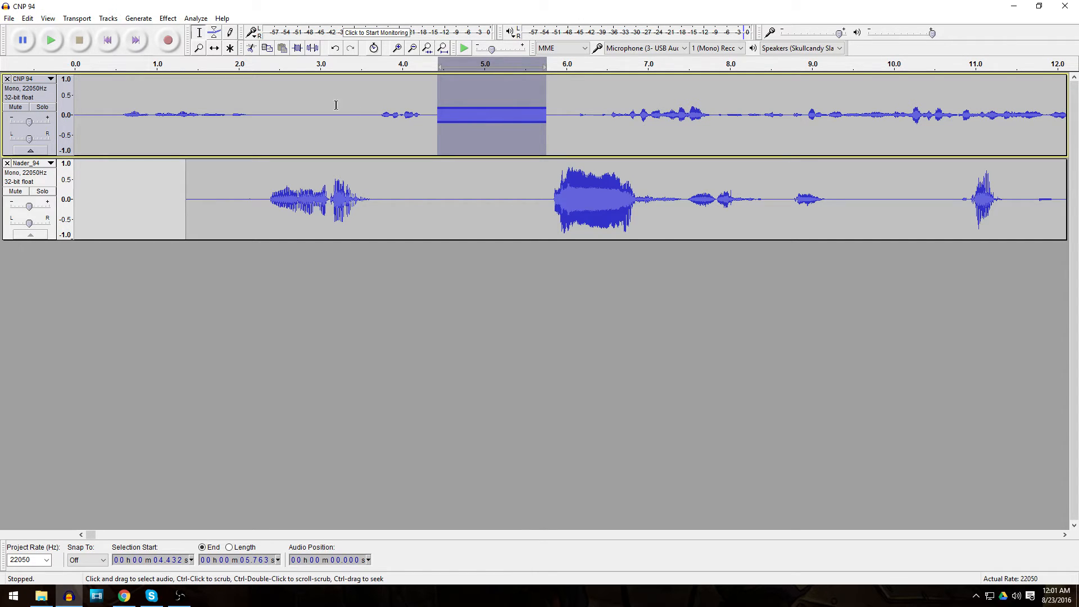
Step: Play the generated tone on the CNP 94 track, and undo the tone
{"action": "left_click", "coordinate": [51, 41]}
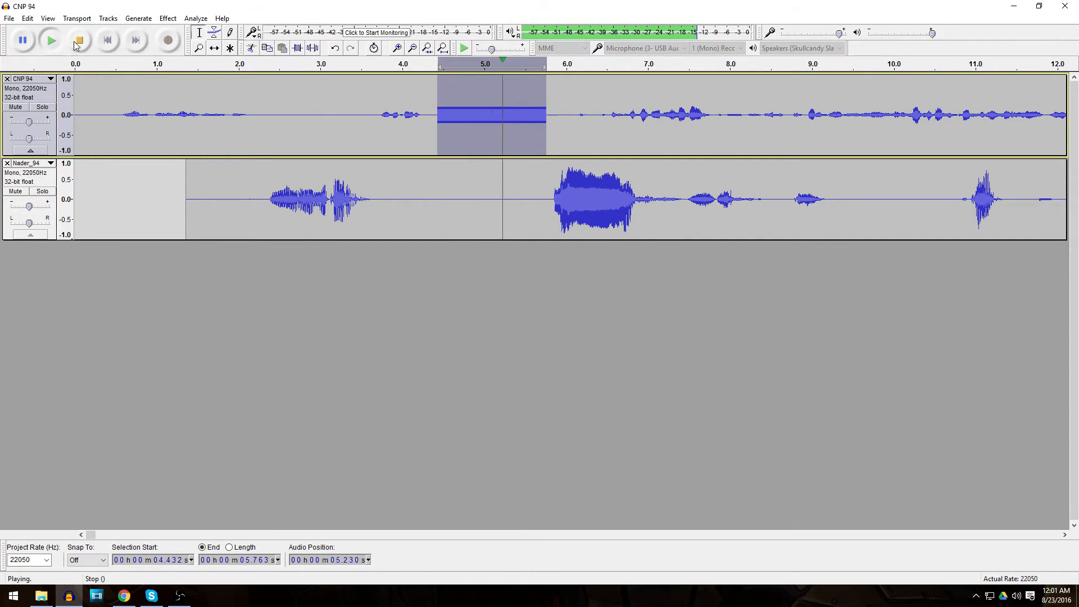
{"action": "left_click", "coordinate": [78, 43]}
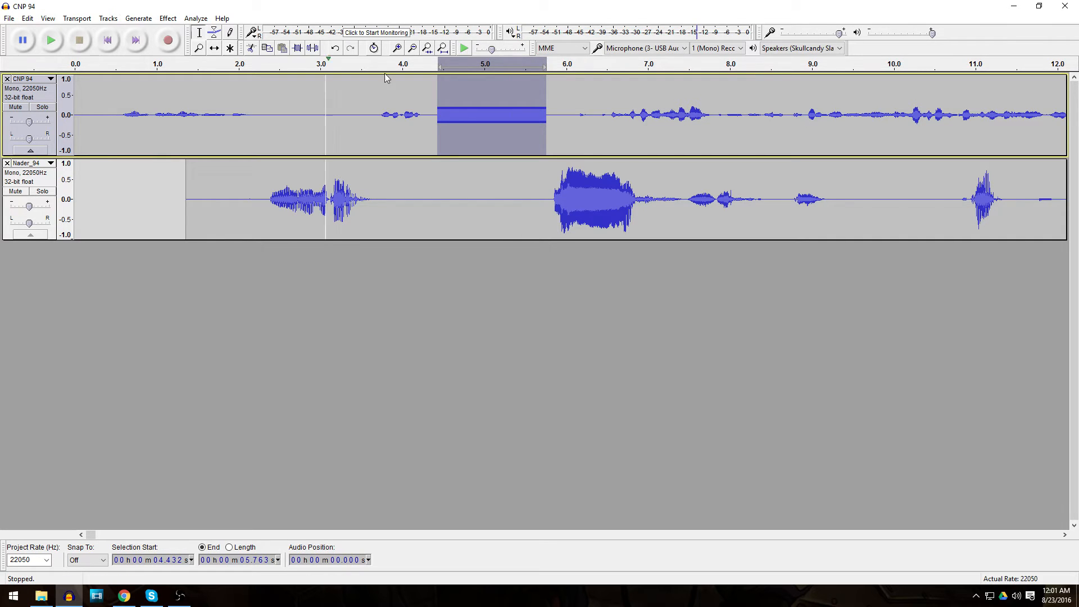
{"action": "left_click", "coordinate": [755, 303]}
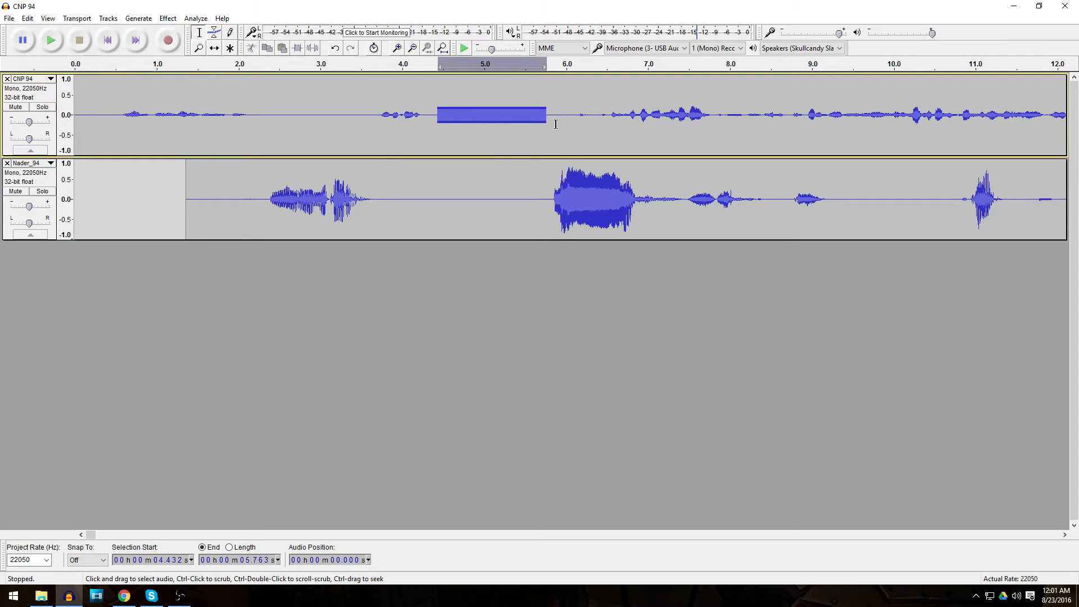
{"action": "key", "text": "ctrl+z"}
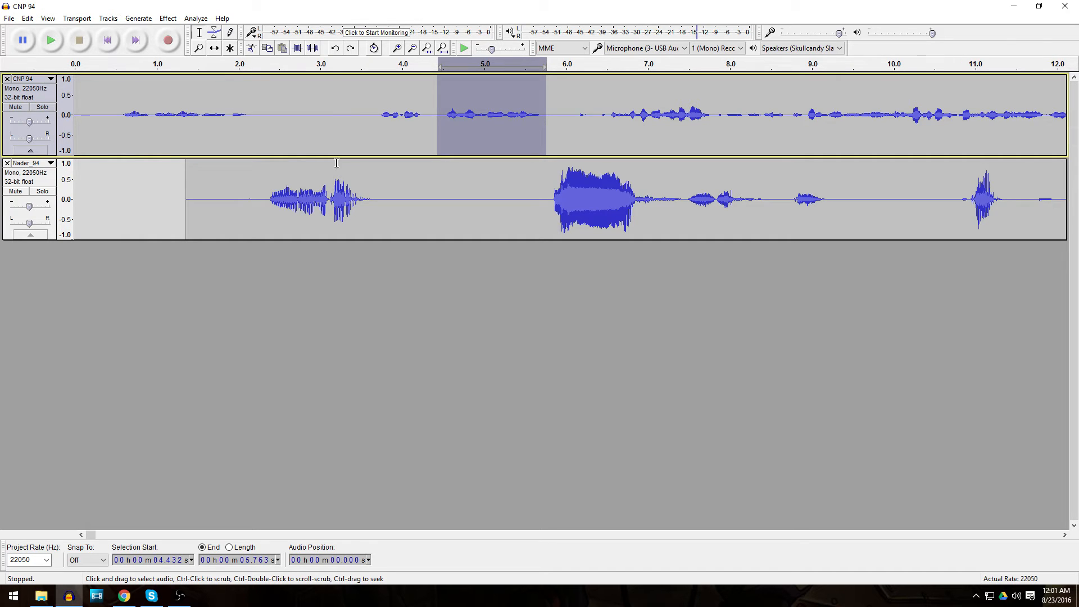
{"action": "left_click", "coordinate": [81, 324]}
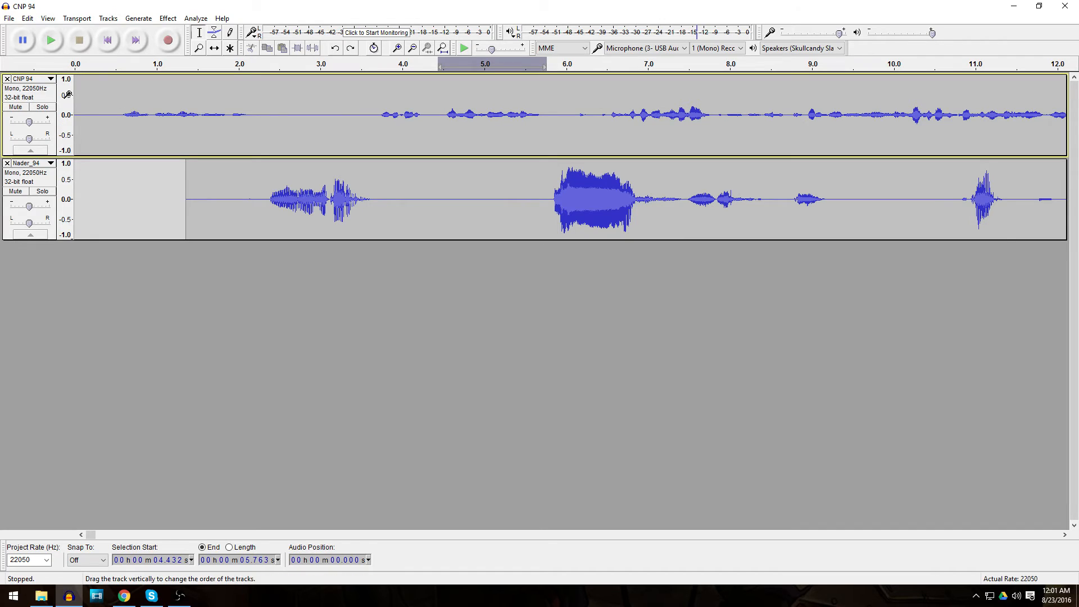
{"action": "double_click", "coordinate": [217, 209]}
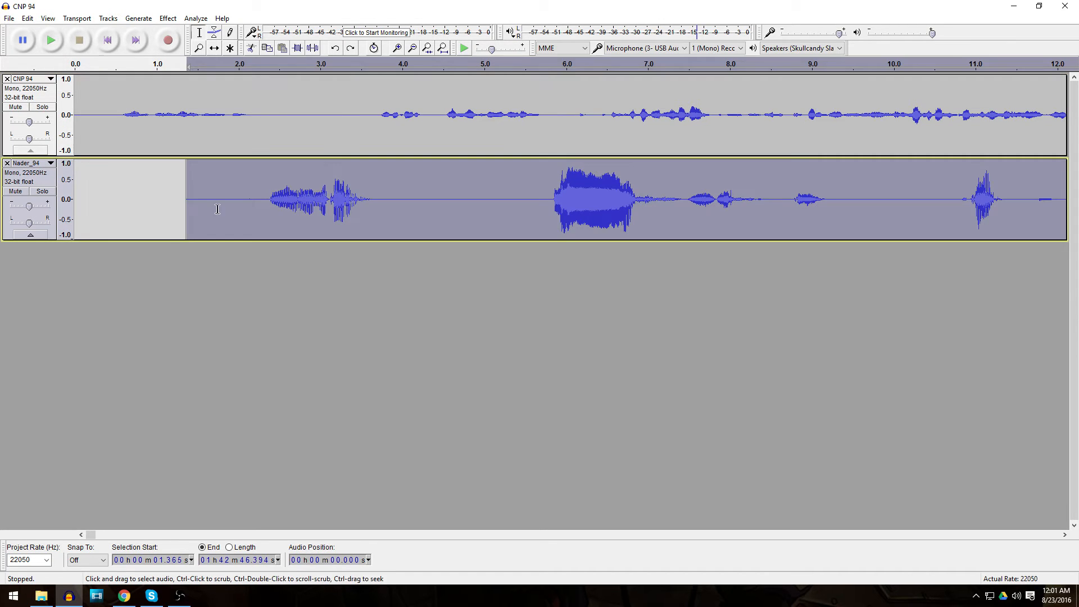
{"action": "left_click", "coordinate": [421, 187]}
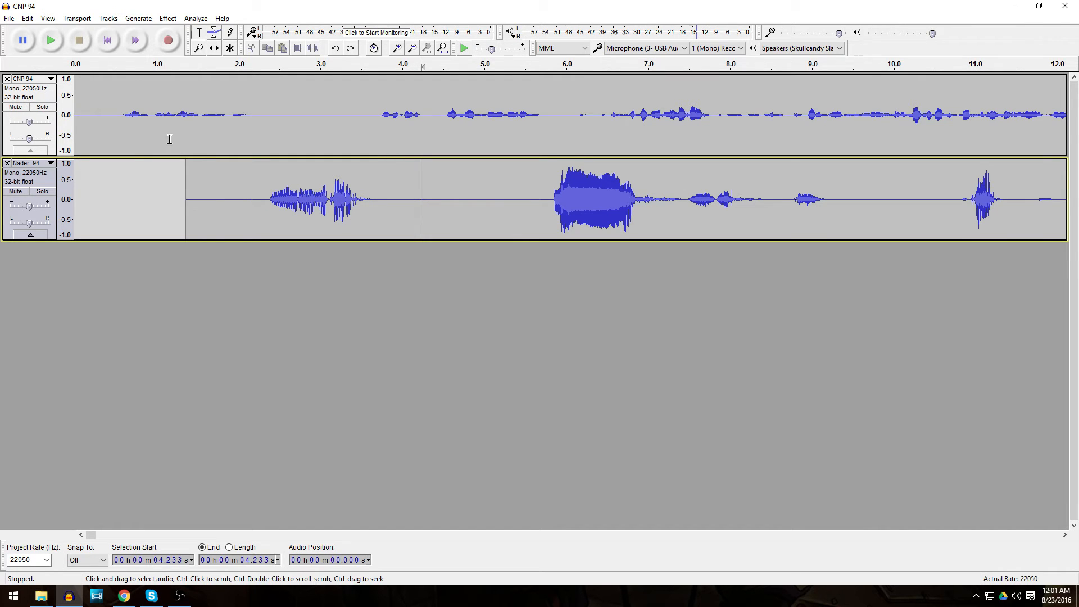
Step: Mix and render the CNP 94 and Nader_94 tracks into a single mono track
{"action": "left_click", "coordinate": [107, 18]}
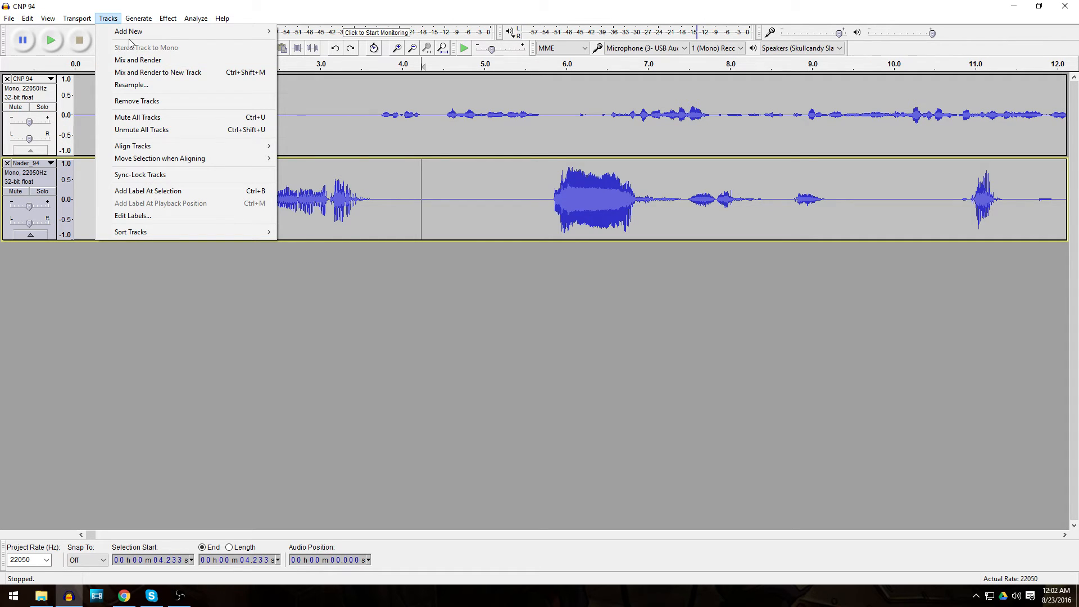
{"action": "left_click", "coordinate": [287, 306]}
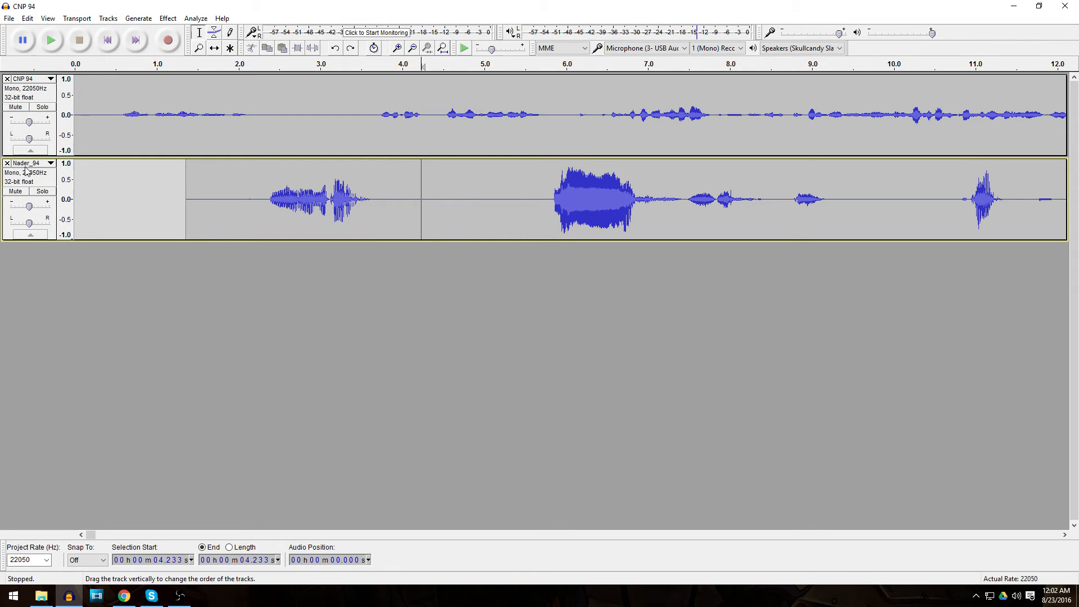
{"action": "left_click", "coordinate": [108, 18]}
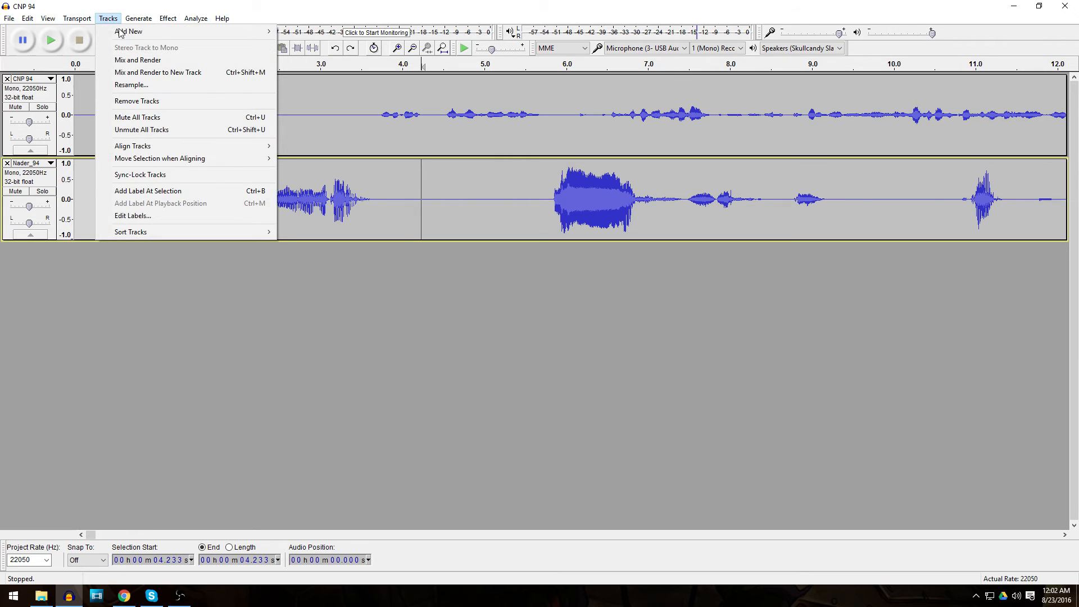
{"action": "left_click", "coordinate": [147, 60]}
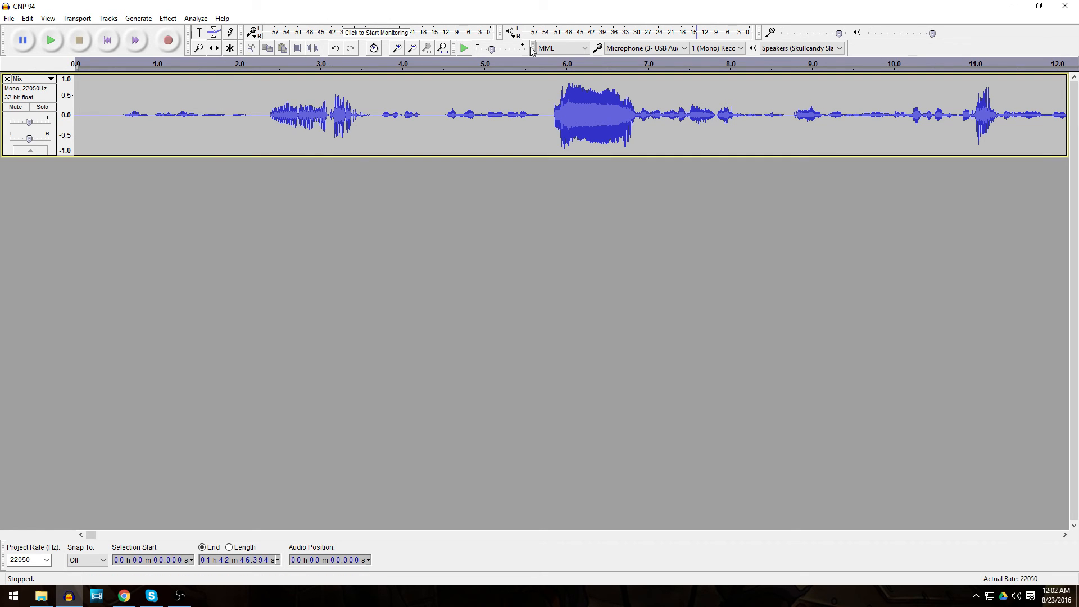
Step: Examine the waveform of the mixed track over its entire length
{"action": "left_click", "coordinate": [412, 48]}
{"action": "left_click", "coordinate": [412, 48]}
{"action": "left_click", "coordinate": [412, 48]}
{"action": "left_click", "coordinate": [412, 48]}
{"action": "left_click", "coordinate": [412, 49]}
{"action": "left_click", "coordinate": [412, 48]}
{"action": "left_click", "coordinate": [412, 49]}
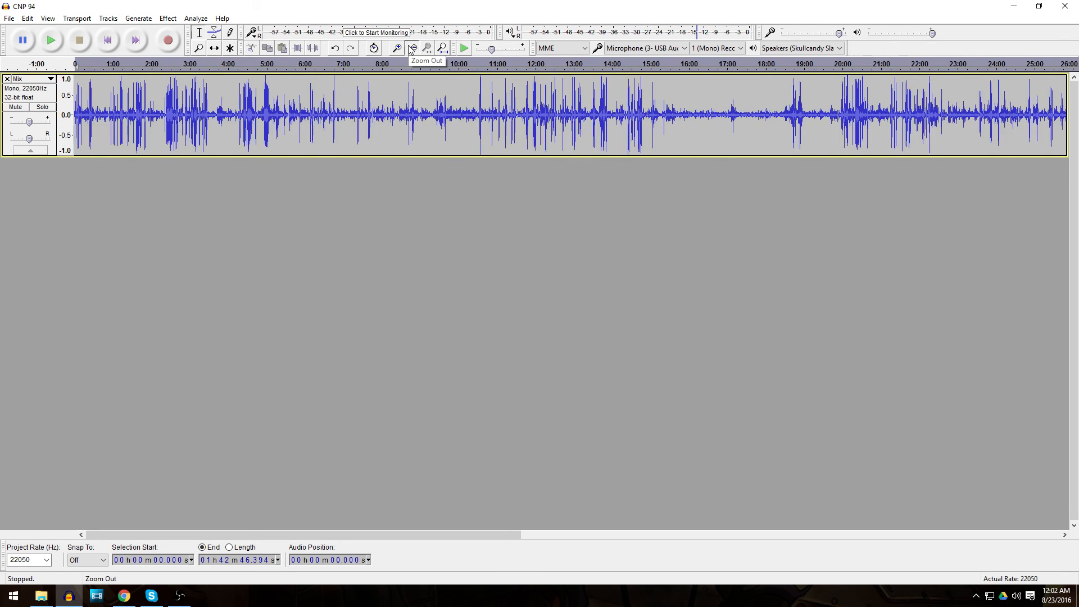
{"action": "left_click", "coordinate": [411, 49]}
{"action": "left_click", "coordinate": [412, 48]}
{"action": "left_click", "coordinate": [412, 48]}
{"action": "left_click", "coordinate": [412, 48]}
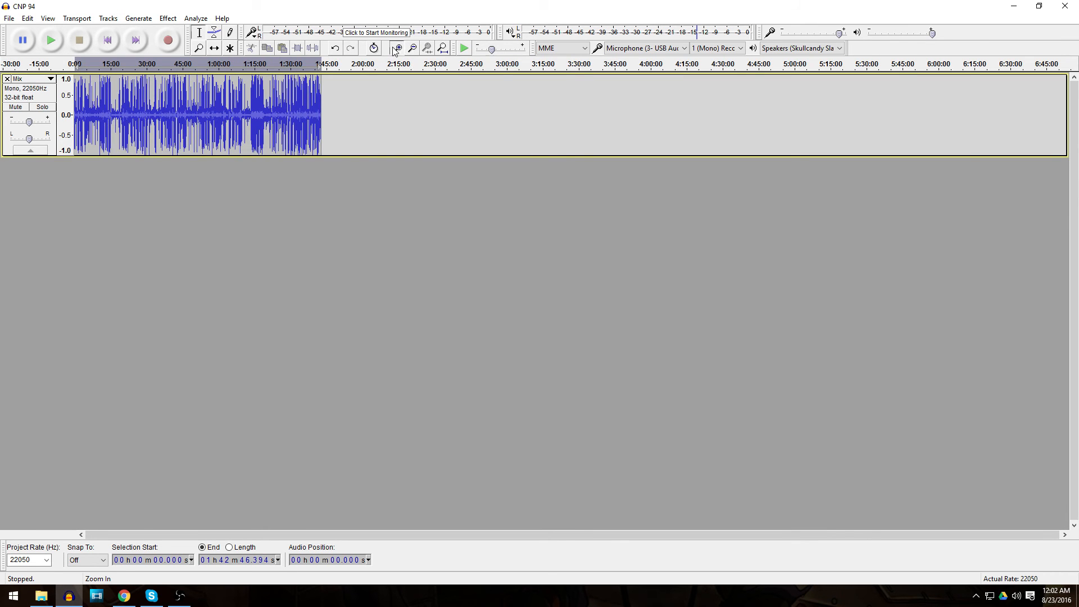
{"action": "left_click", "coordinate": [396, 48]}
{"action": "left_click", "coordinate": [397, 47]}
{"action": "left_click", "coordinate": [412, 48]}
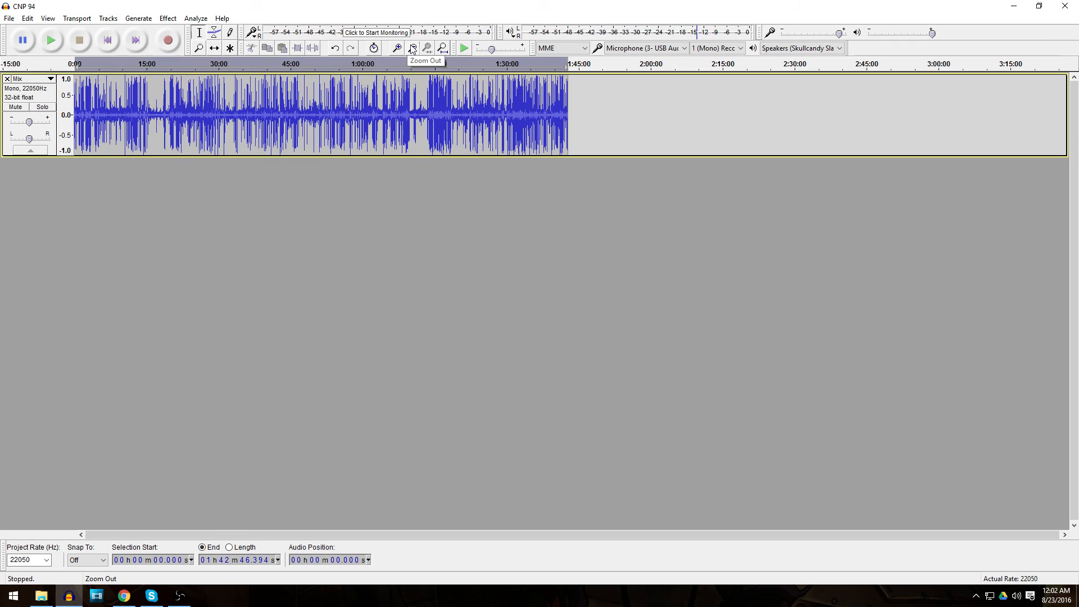
Step: Start an audio export of the mix as CNP 94, choose MP3 Files as the format, and cancel the export
{"action": "left_click", "coordinate": [9, 18]}
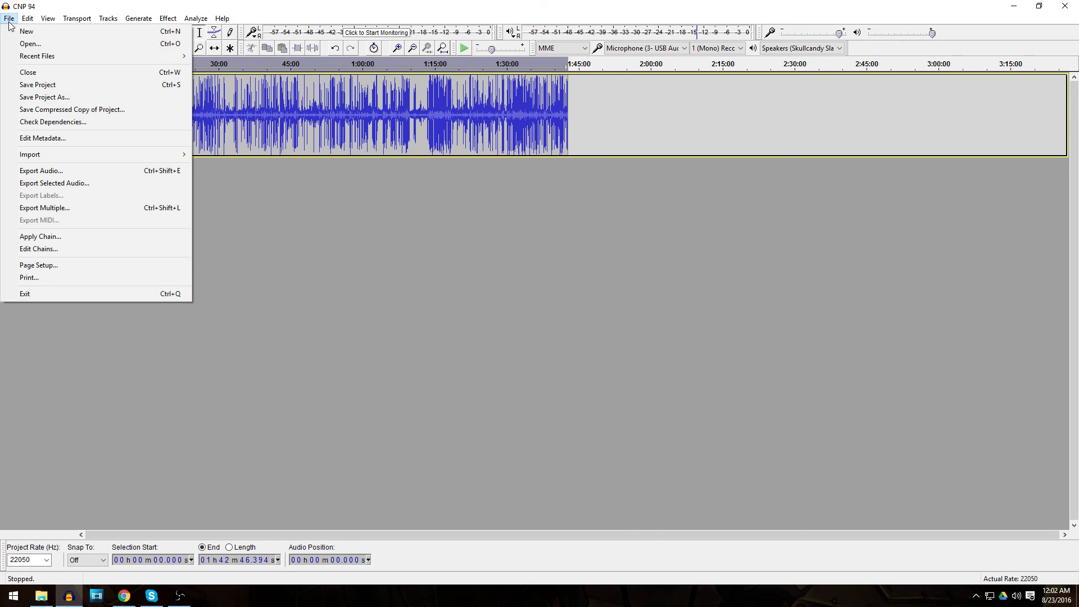
{"action": "left_click", "coordinate": [78, 169]}
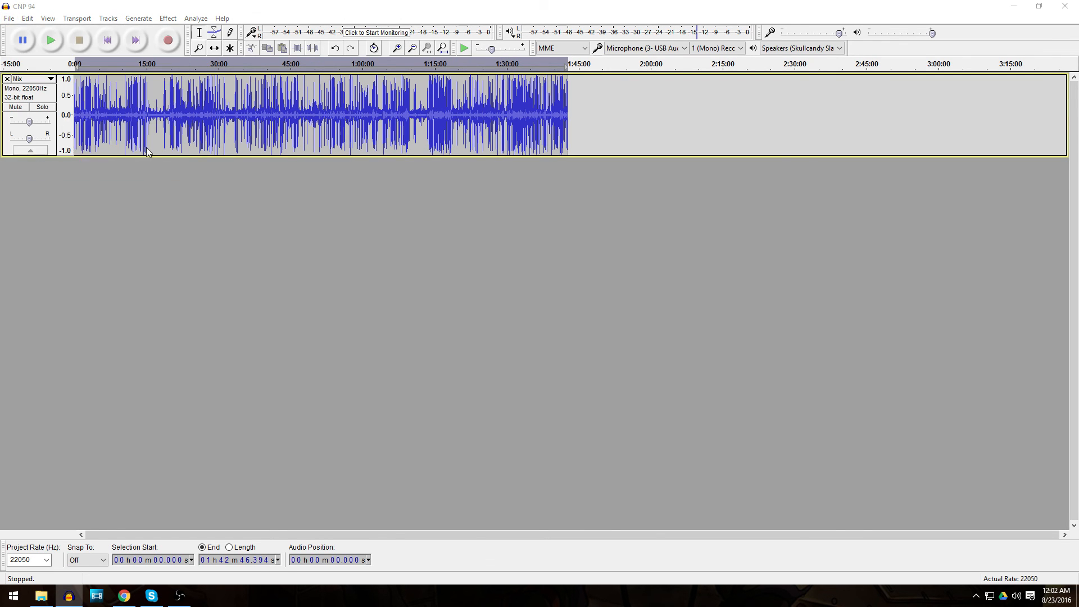
{"action": "left_click", "coordinate": [167, 249]}
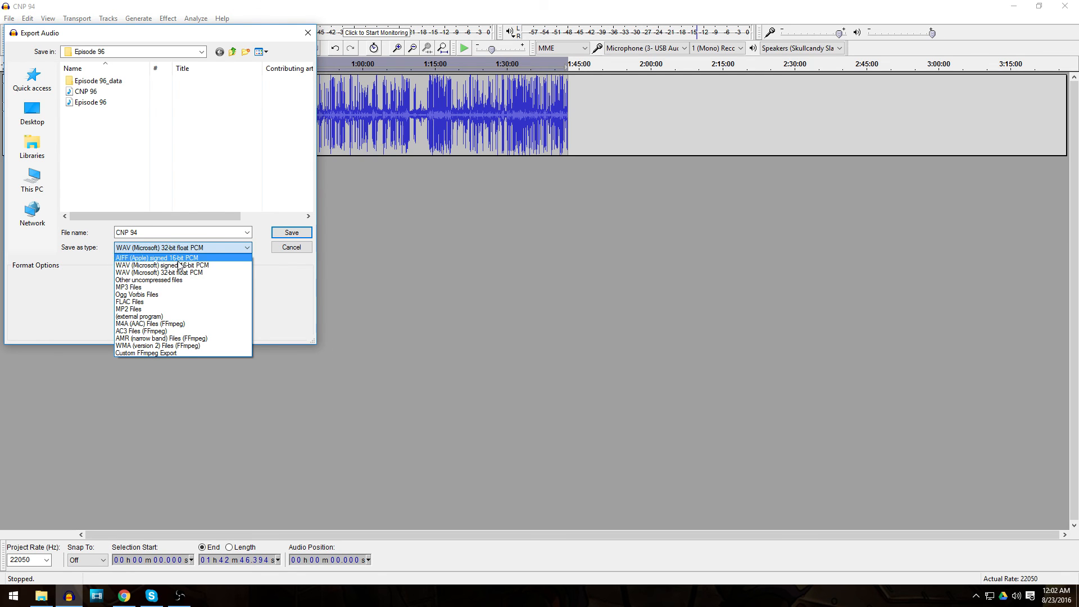
{"action": "left_click", "coordinate": [160, 286]}
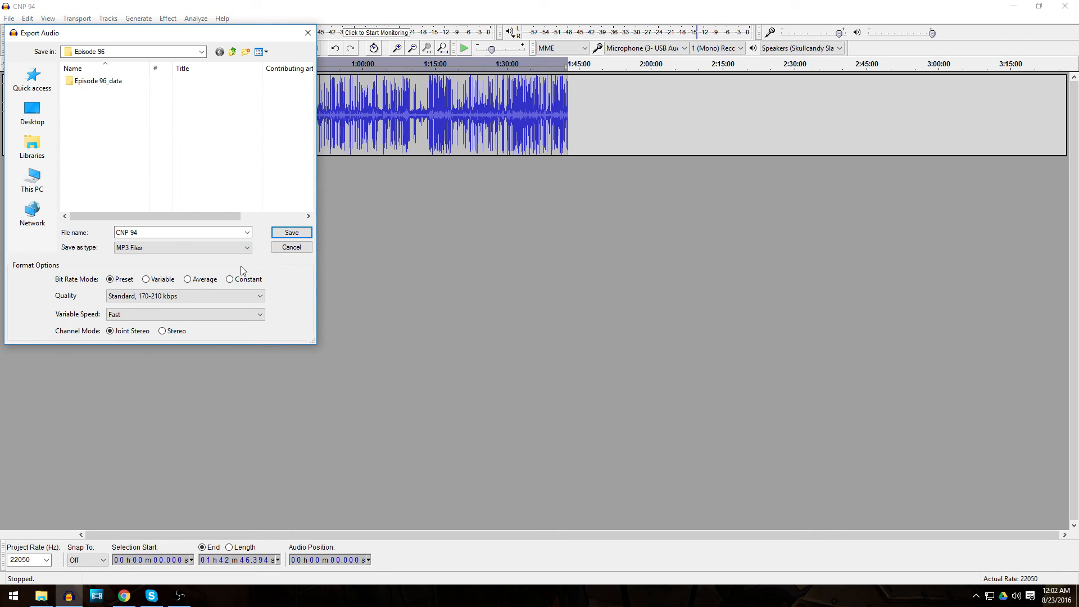
{"action": "left_click", "coordinate": [301, 248]}
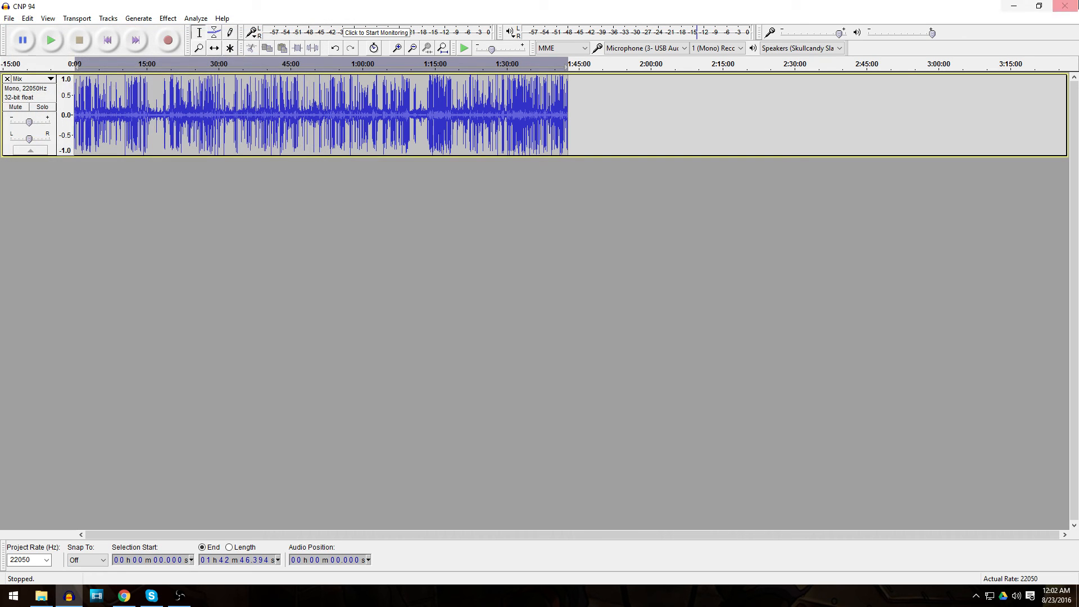